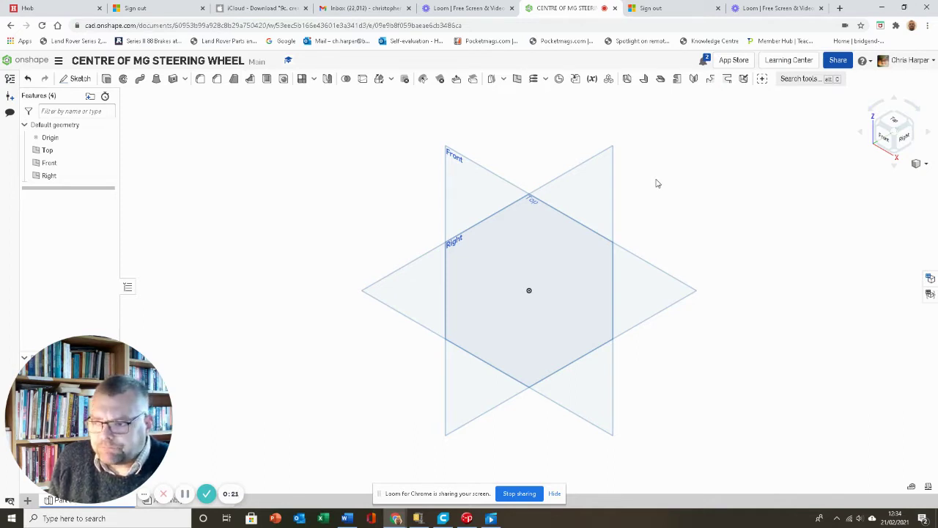
Start a new sketch on the Top plane and view it straight on.
{"action": "left_click", "coordinate": [419, 283]}
{"action": "right_click", "coordinate": [421, 283]}
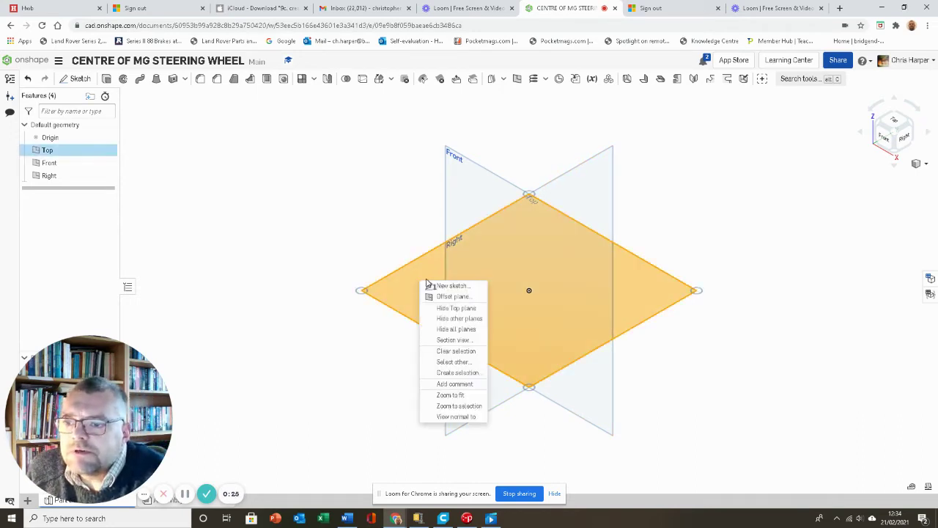
{"action": "left_click", "coordinate": [443, 286]}
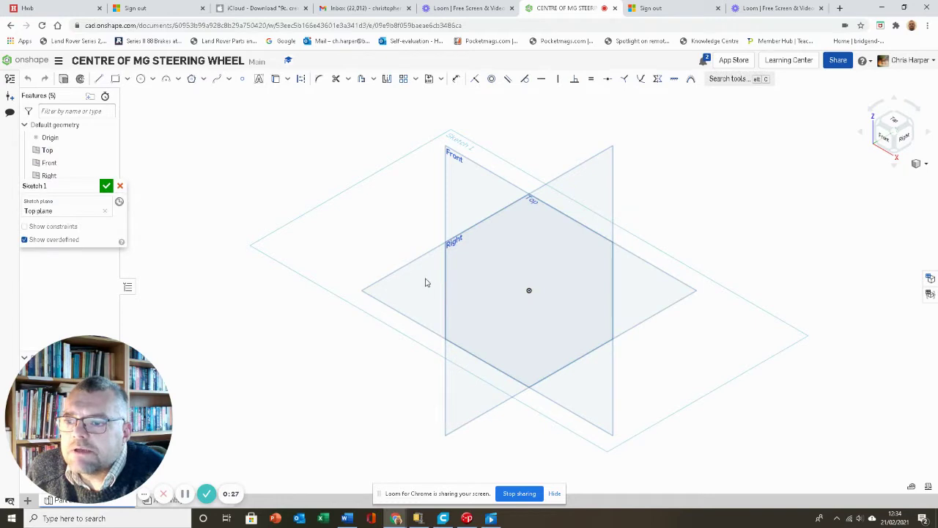
{"action": "right_click", "coordinate": [427, 281]}
{"action": "left_click", "coordinate": [459, 417]}
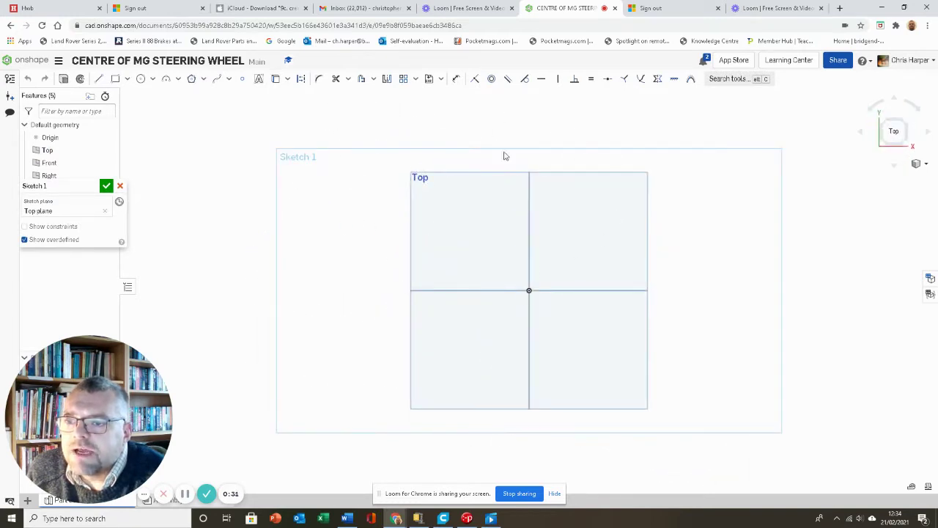
Sketch a circle centred on the origin and set its diameter to 77 mm.
{"action": "left_click", "coordinate": [143, 82]}
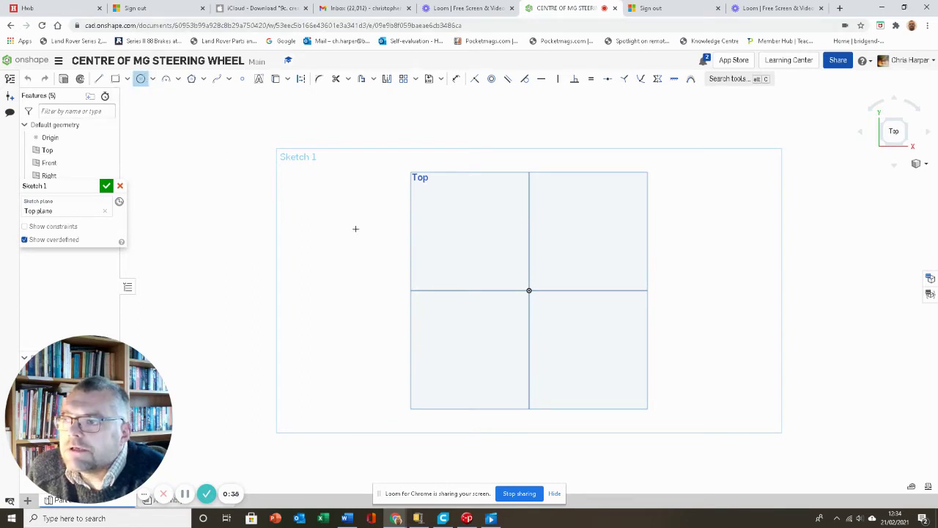
{"action": "left_click", "coordinate": [544, 304]}
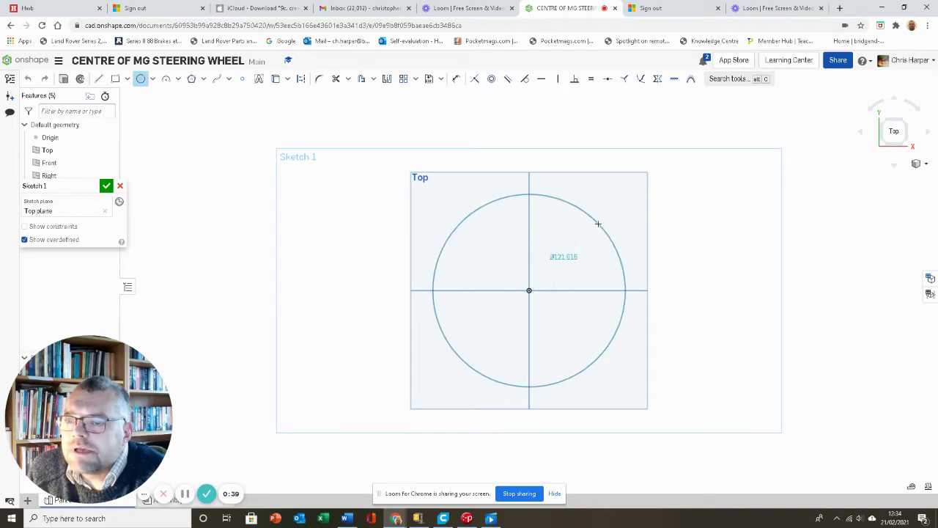
{"action": "left_click", "coordinate": [598, 223]}
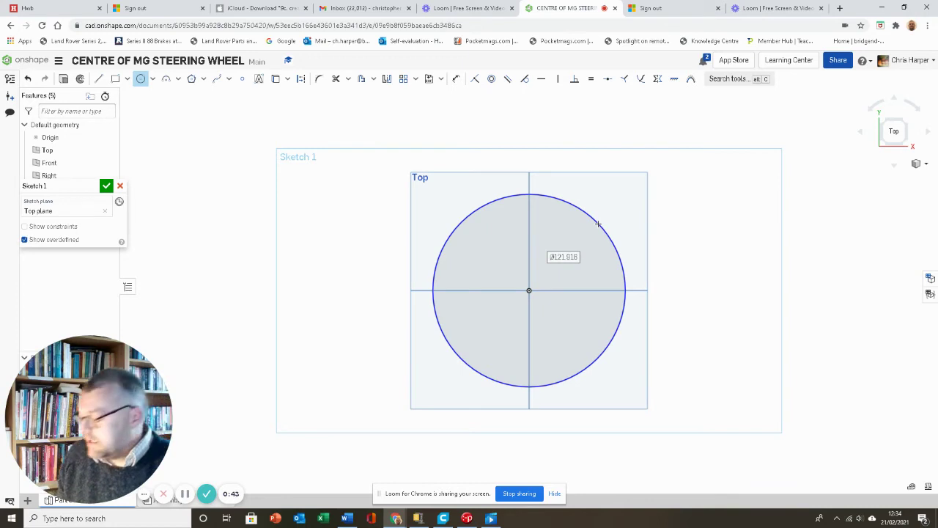
{"action": "type", "text": "77"}
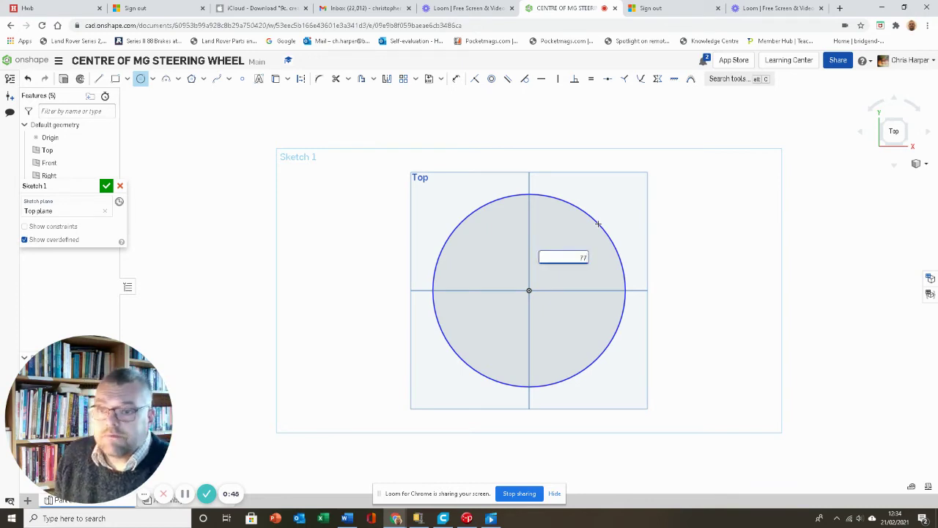
{"action": "key", "text": "Return"}
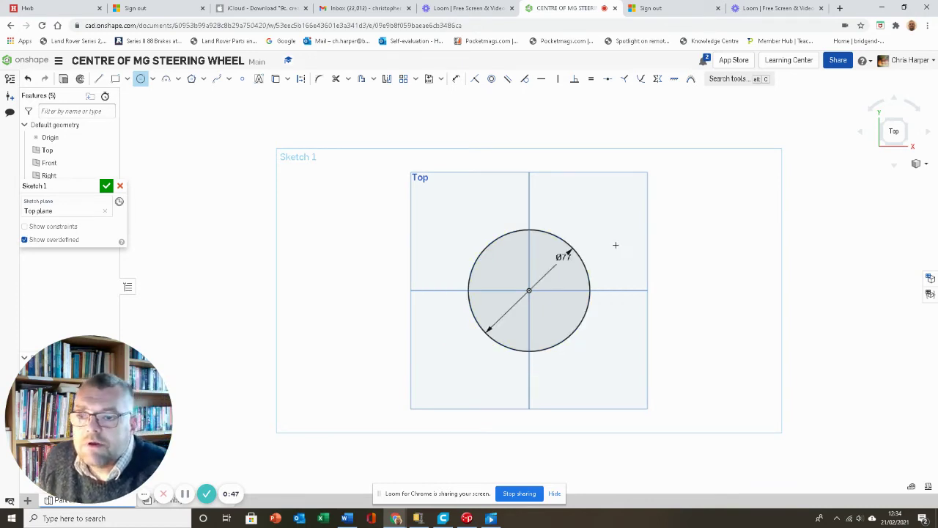
{"action": "left_click", "coordinate": [675, 342]}
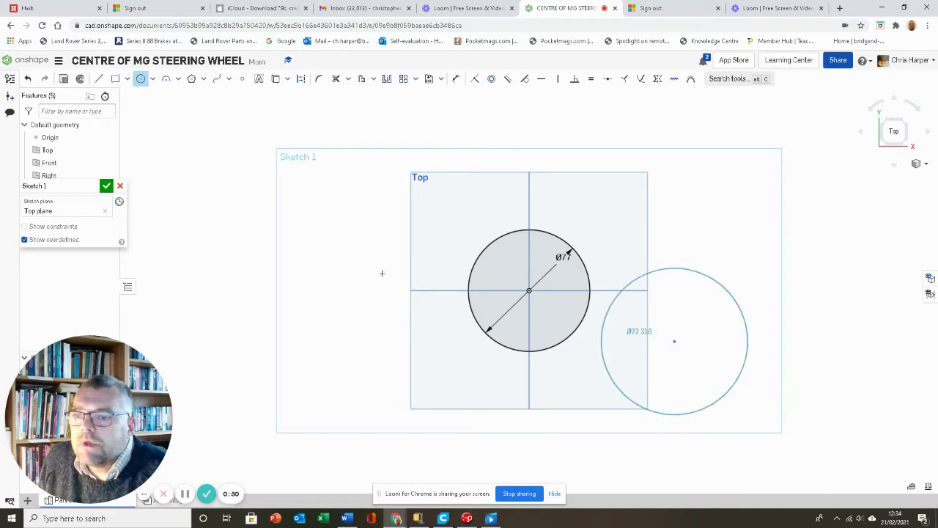
{"action": "left_click", "coordinate": [621, 350]}
{"action": "key", "text": "Escape"}
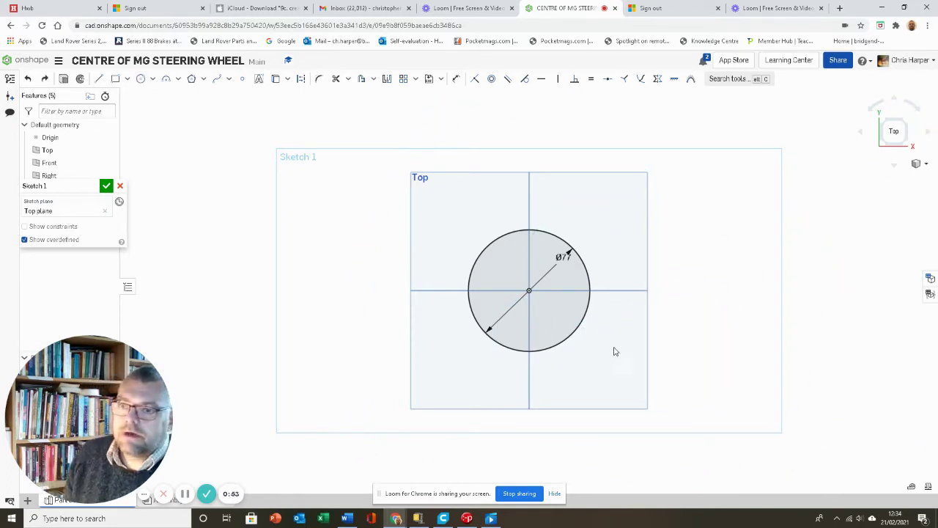
Finish the sketch and extrude the circle 5 mm as a new solid, flipped to go below the Top plane.
{"action": "left_click", "coordinate": [107, 186]}
{"action": "key", "text": "shift+7"}
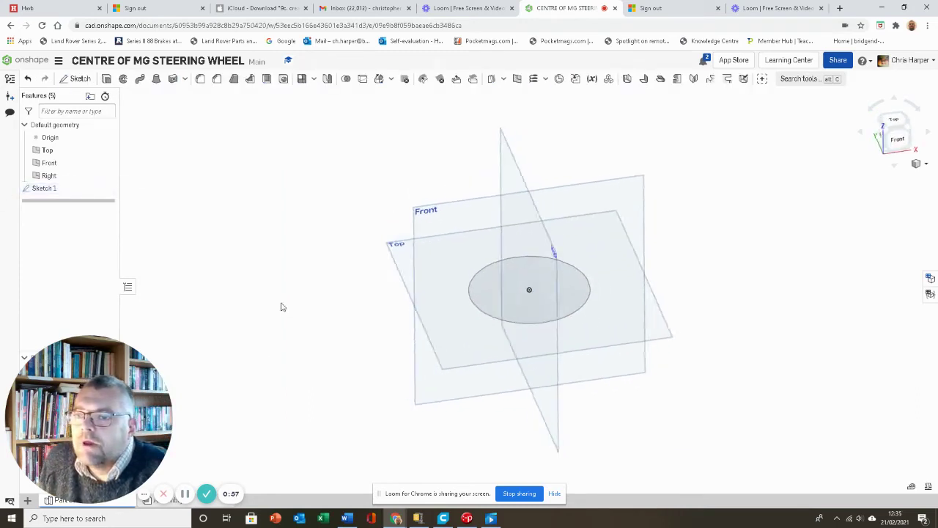
{"action": "left_click", "coordinate": [480, 290]}
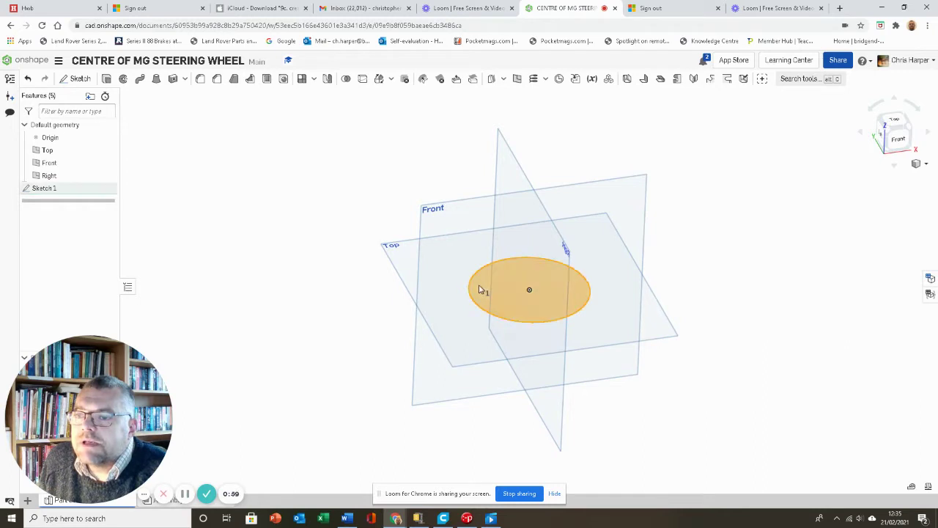
{"action": "left_click", "coordinate": [108, 80]}
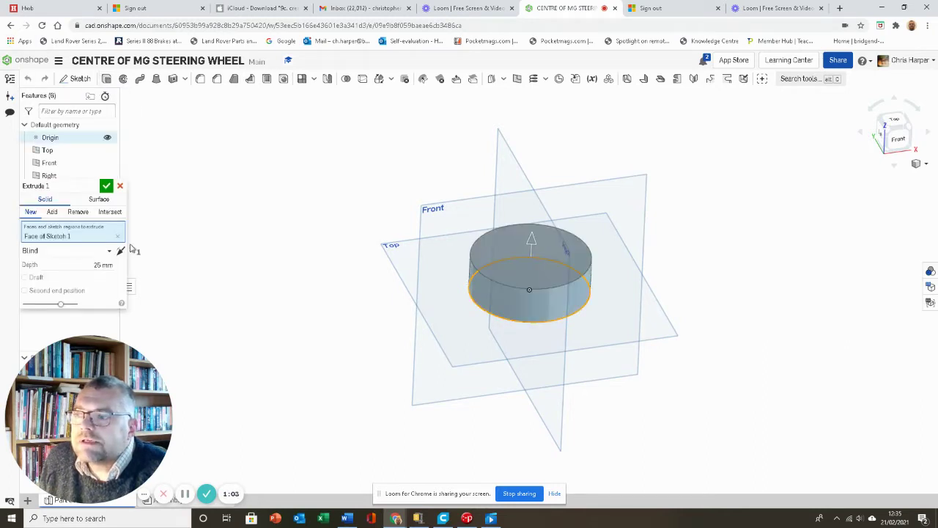
{"action": "left_click", "coordinate": [91, 265]}
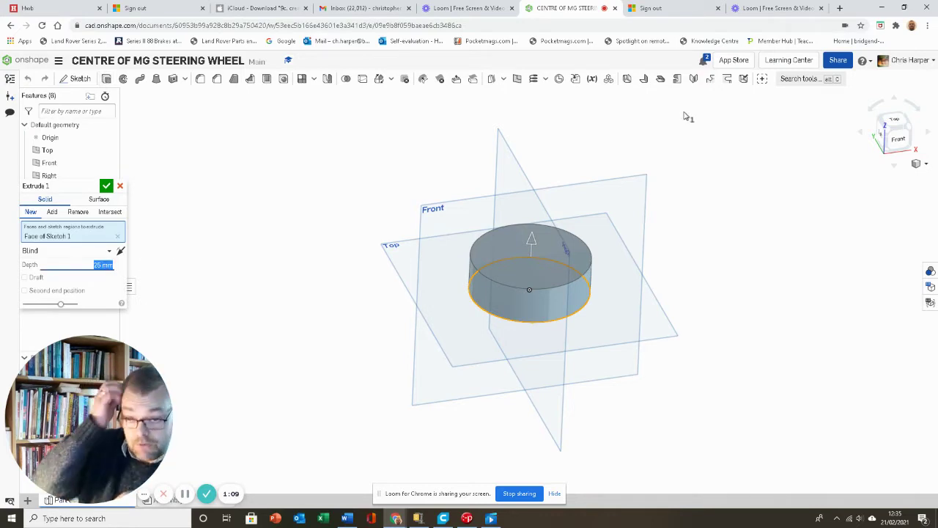
{"action": "type", "text": "8"}
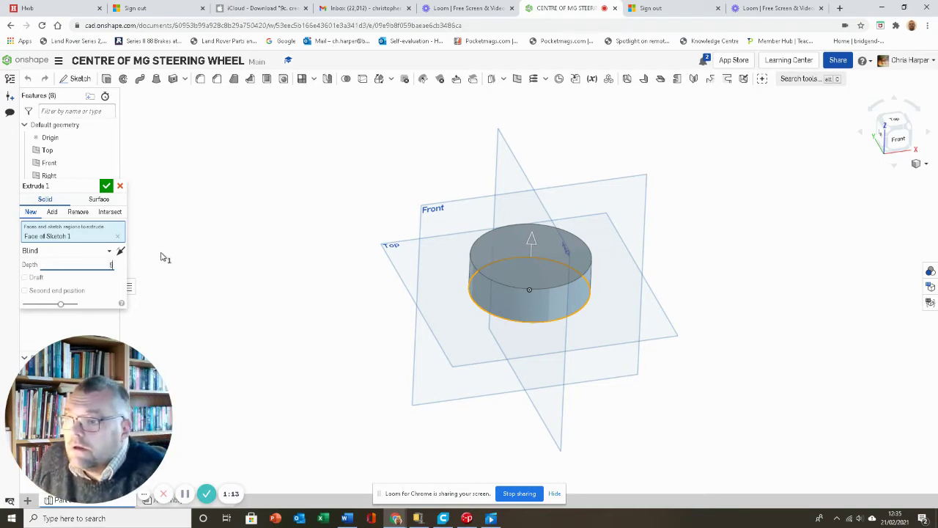
{"action": "left_click", "coordinate": [121, 251]}
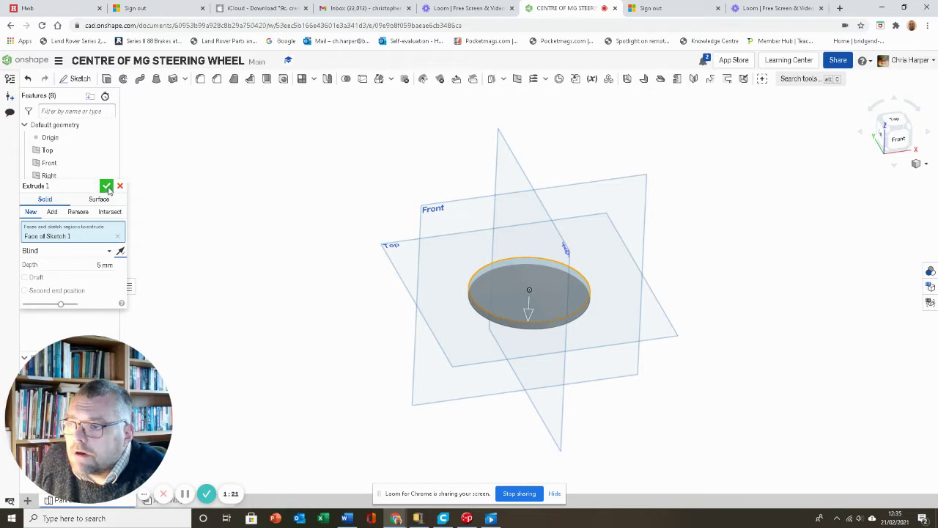
{"action": "left_click", "coordinate": [106, 187]}
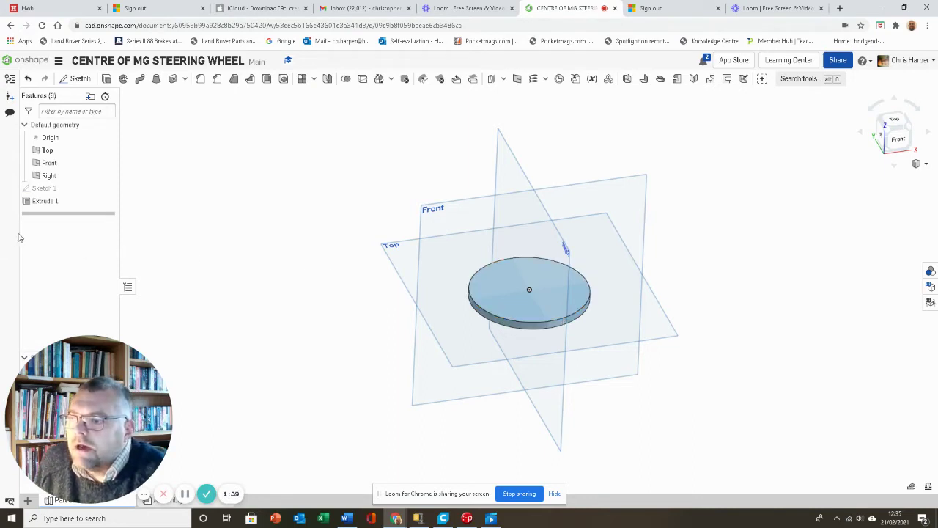
Reopen the disc's circle sketch for editing and view it straight on.
{"action": "double_click", "coordinate": [49, 189]}
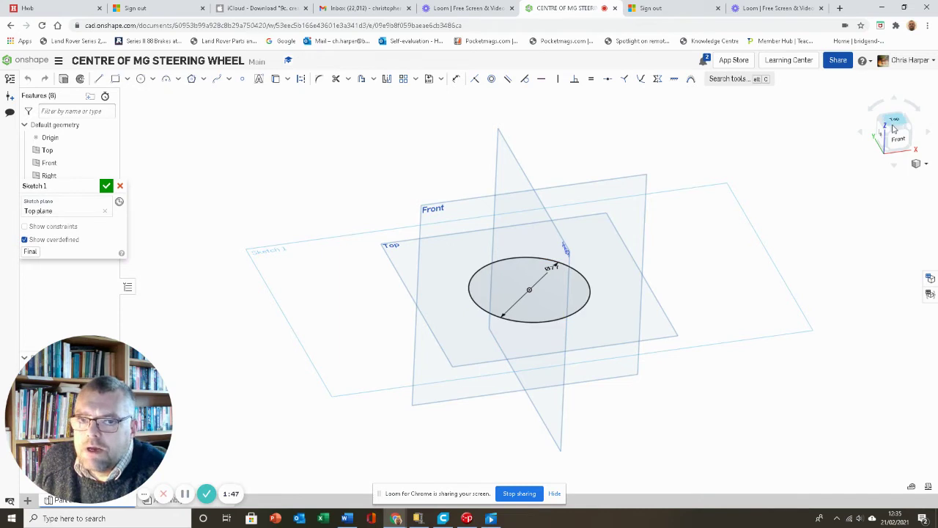
{"action": "key", "text": "n"}
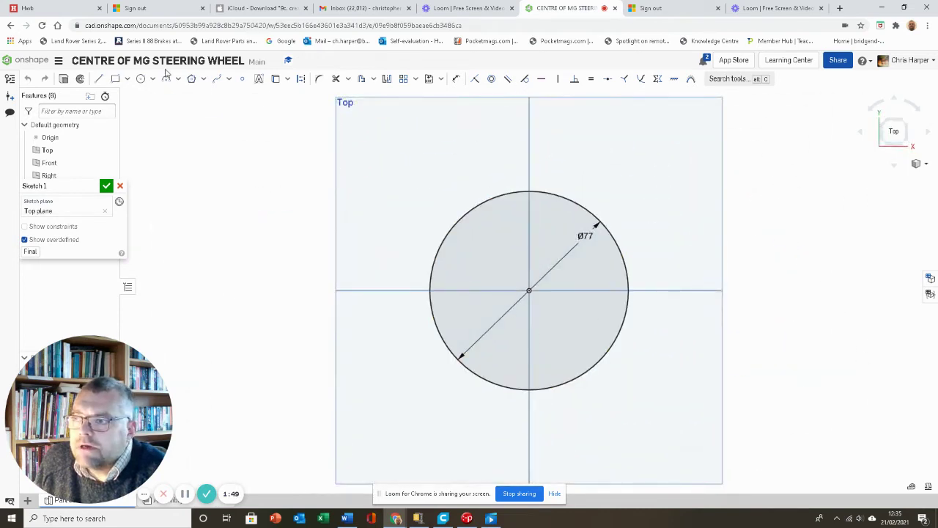
{"action": "left_click", "coordinate": [141, 79]}
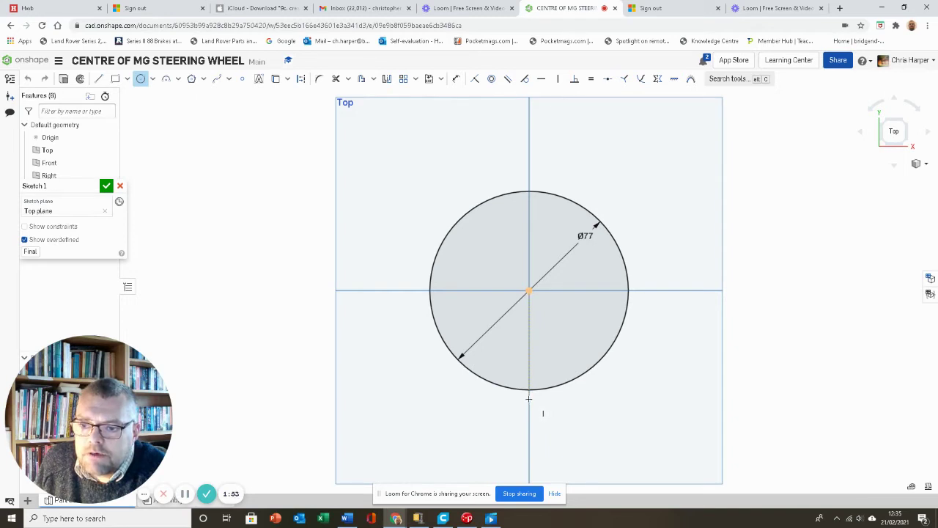
{"action": "left_click", "coordinate": [529, 398]}
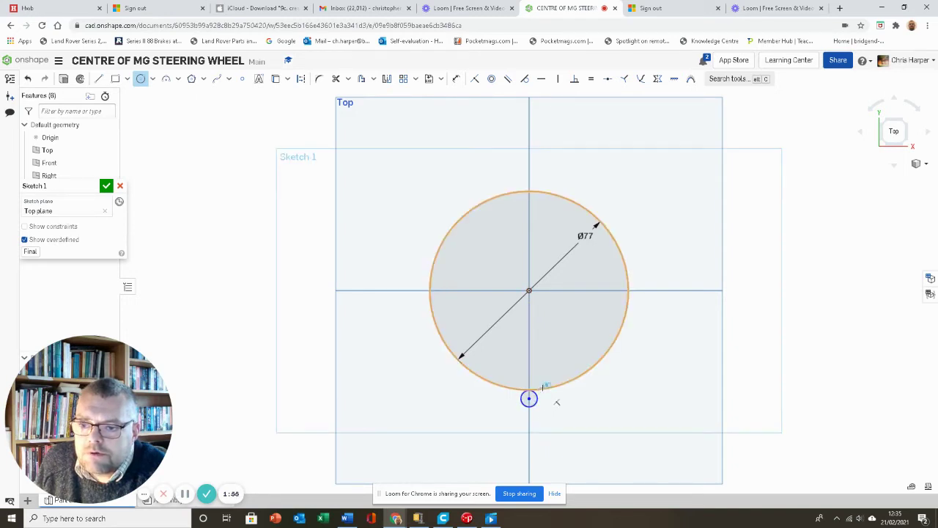
{"action": "key", "text": "ctrl+z"}
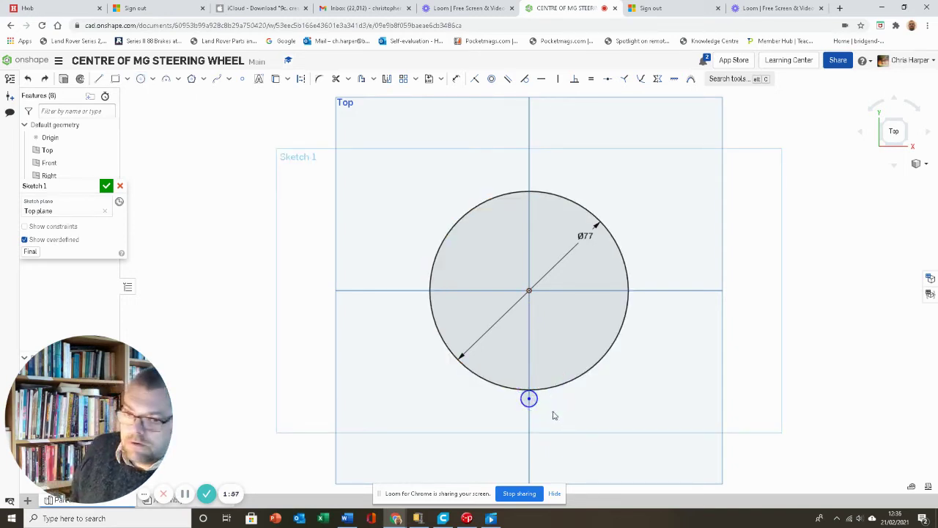
Sketch a circle about 20 mm in diameter, centred directly below the origin just outside the 77 mm circle and overlapping its lower edge.
{"action": "left_click", "coordinate": [141, 78]}
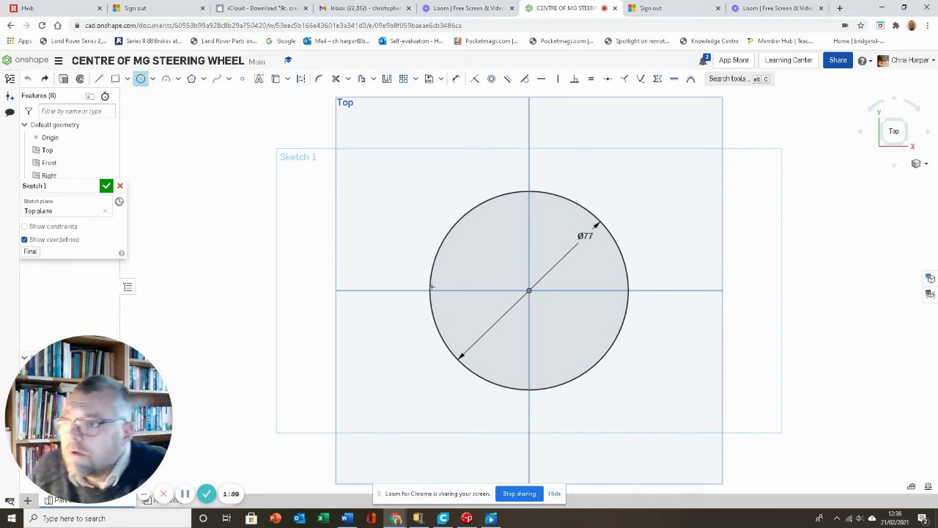
{"action": "left_click", "coordinate": [529, 403]}
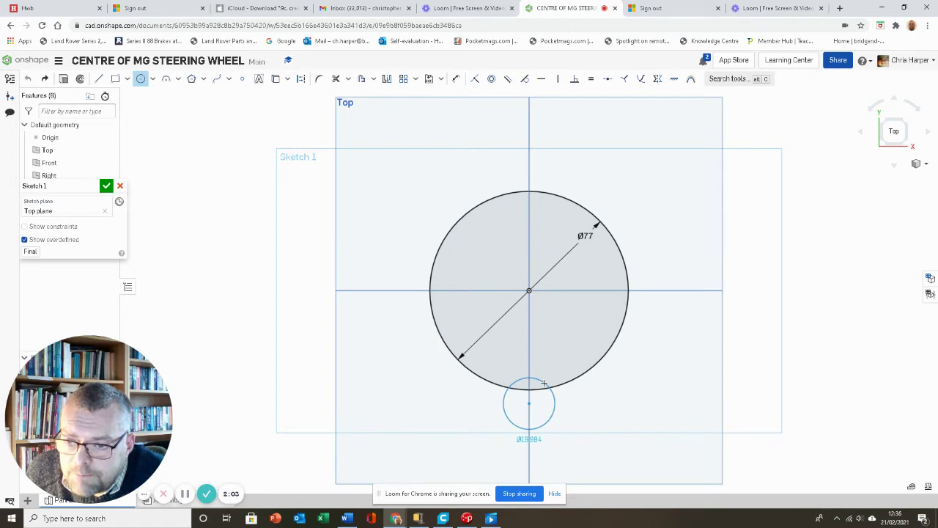
{"action": "left_click", "coordinate": [543, 383]}
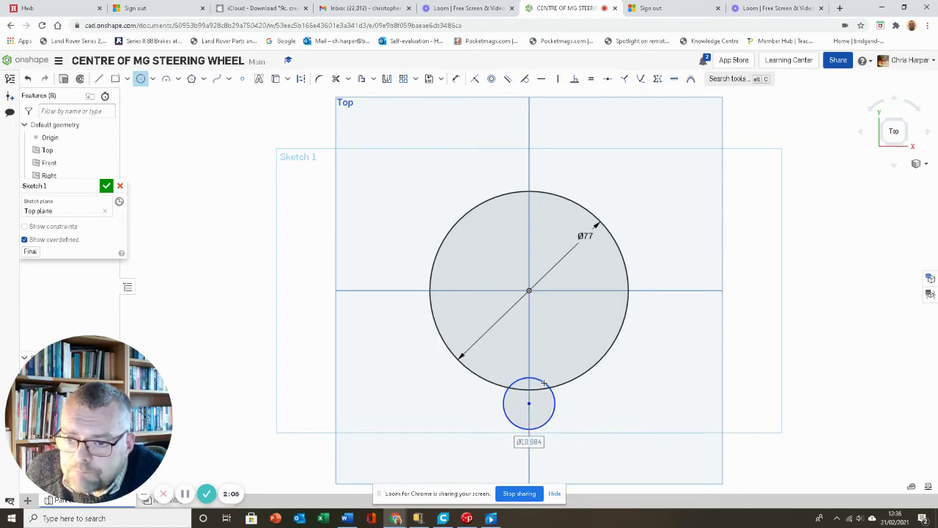
Trim the small circle's outer arc and the large circle's edge inside it to leave a rounded notch, and finish the sketch.
{"action": "left_click", "coordinate": [336, 80]}
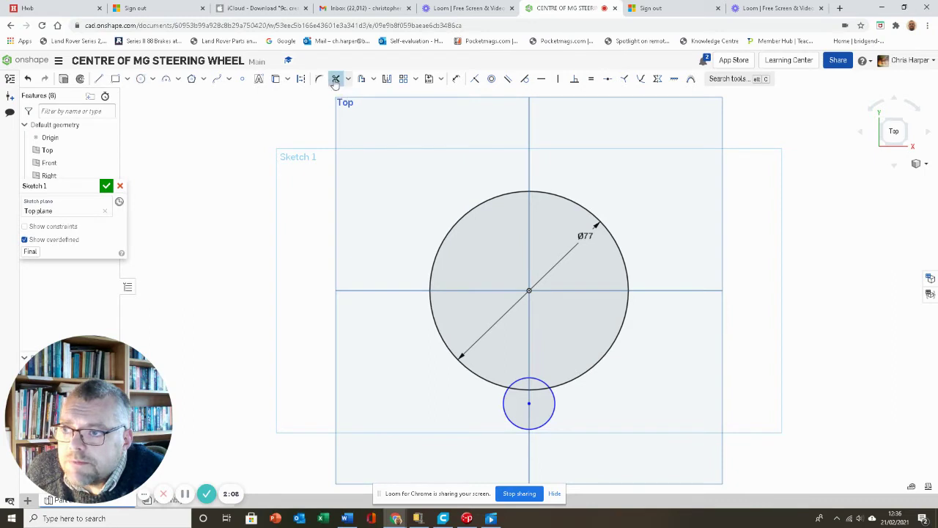
{"action": "left_click", "coordinate": [517, 425]}
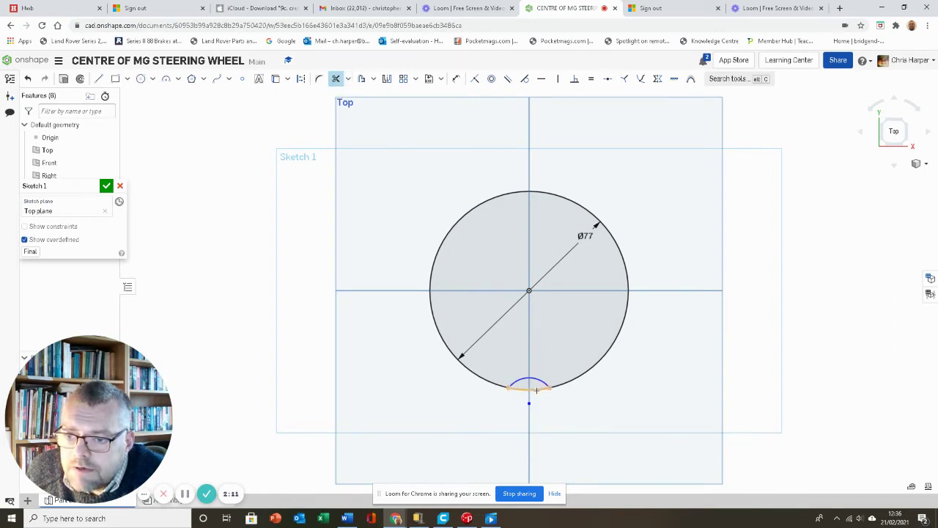
{"action": "left_click", "coordinate": [537, 390]}
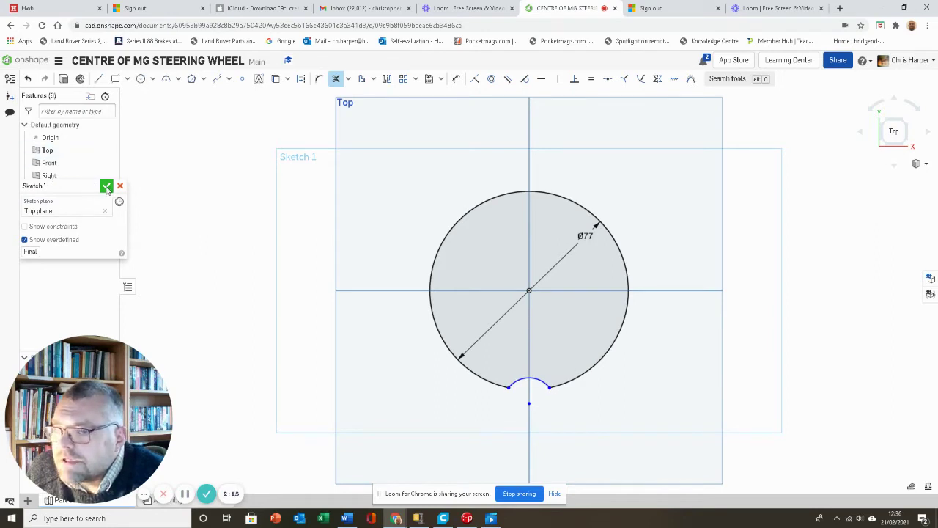
{"action": "left_click", "coordinate": [106, 187]}
Start a new sketch on the disc's top face and view it from the top.
{"action": "key", "text": "shift+7"}
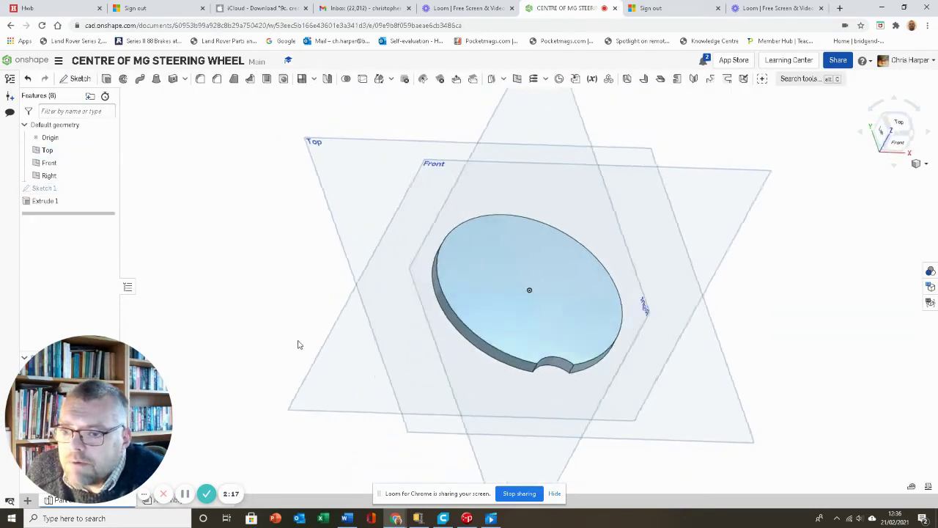
{"action": "mouse_move", "coordinate": [297, 345]}
{"action": "right_mouse_down"}
{"action": "mouse_move", "coordinate": [306, 345]}
{"action": "mouse_move", "coordinate": [276, 379]}
{"action": "mouse_move", "coordinate": [281, 332]}
{"action": "mouse_move", "coordinate": [295, 342]}
{"action": "mouse_move", "coordinate": [283, 335]}
{"action": "right_mouse_up"}
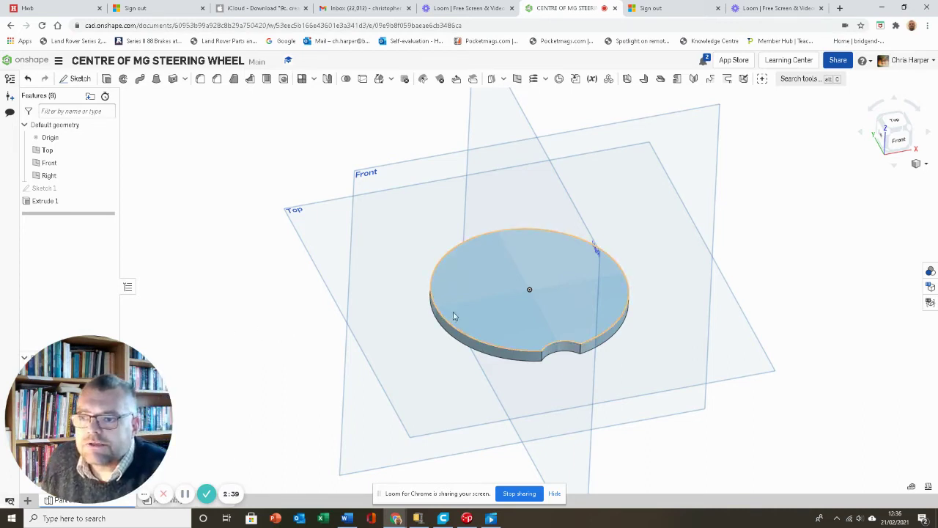
{"action": "left_click", "coordinate": [471, 320]}
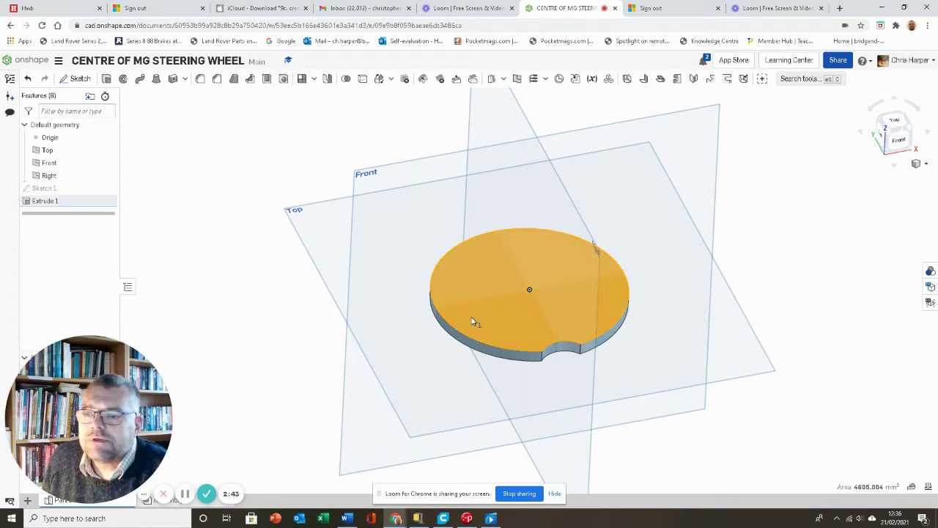
{"action": "right_click", "coordinate": [471, 320]}
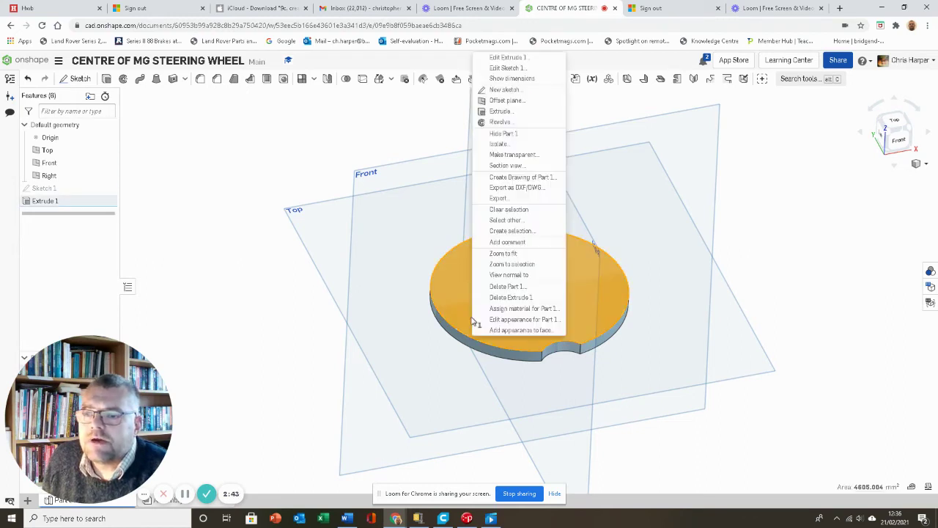
{"action": "left_click", "coordinate": [513, 90]}
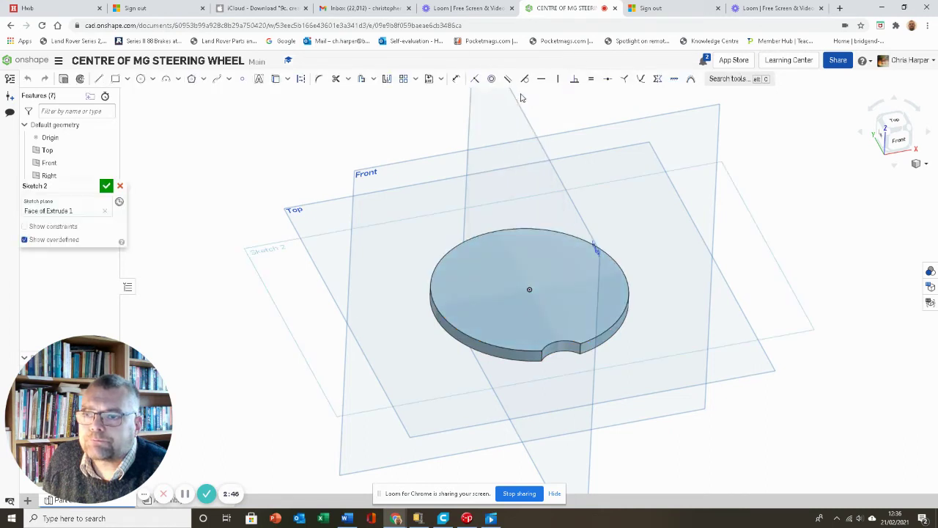
{"action": "left_click", "coordinate": [885, 125]}
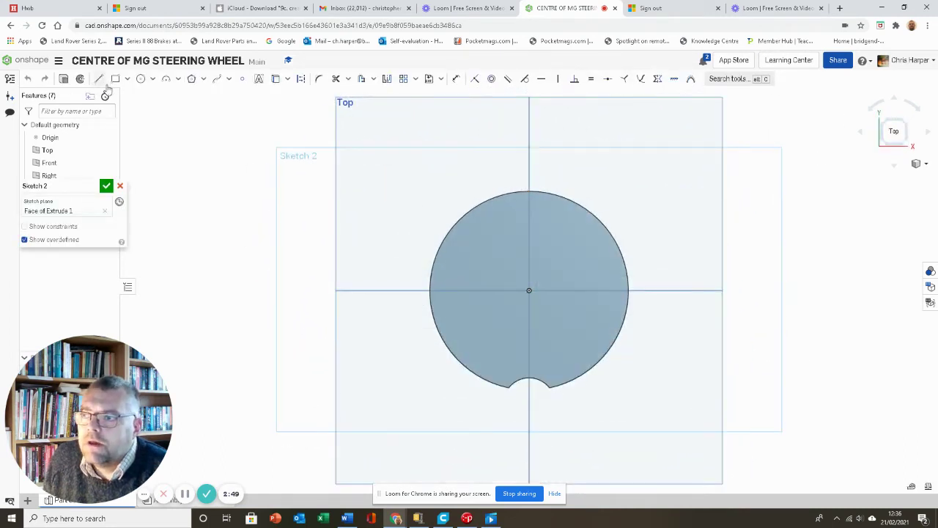
Sketch an eight-sided polygon centred on the origin of the disc's top face, with an inner circle about 36 mm in diameter.
{"action": "left_click", "coordinate": [190, 80]}
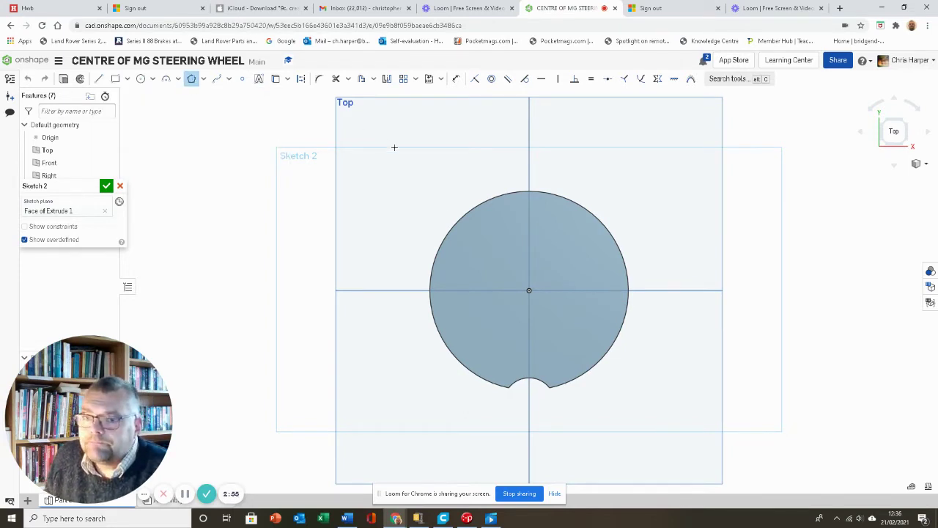
{"action": "left_click", "coordinate": [530, 291]}
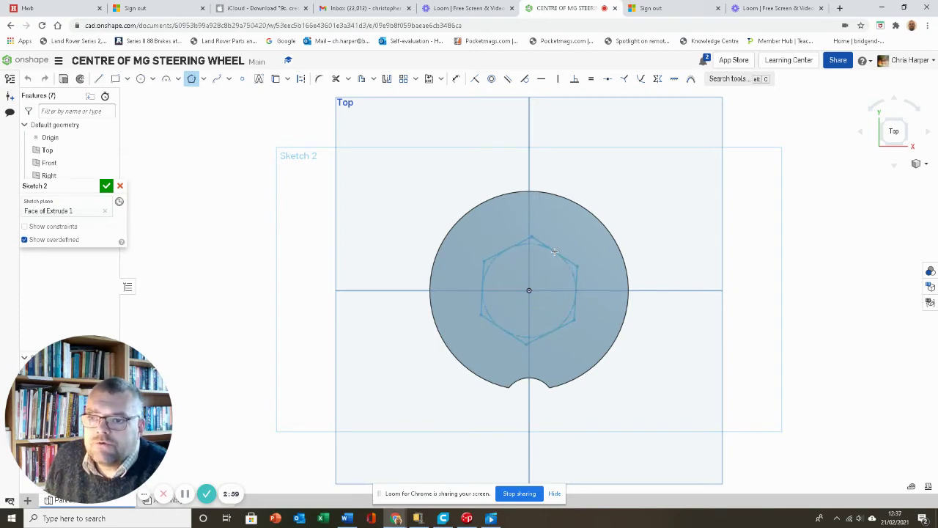
{"action": "key", "text": "Up"}
{"action": "key", "text": "Up"}
{"action": "key", "text": "Up"}
{"action": "key", "text": "Up"}
{"action": "key", "text": "Up"}
{"action": "key", "text": "Up"}
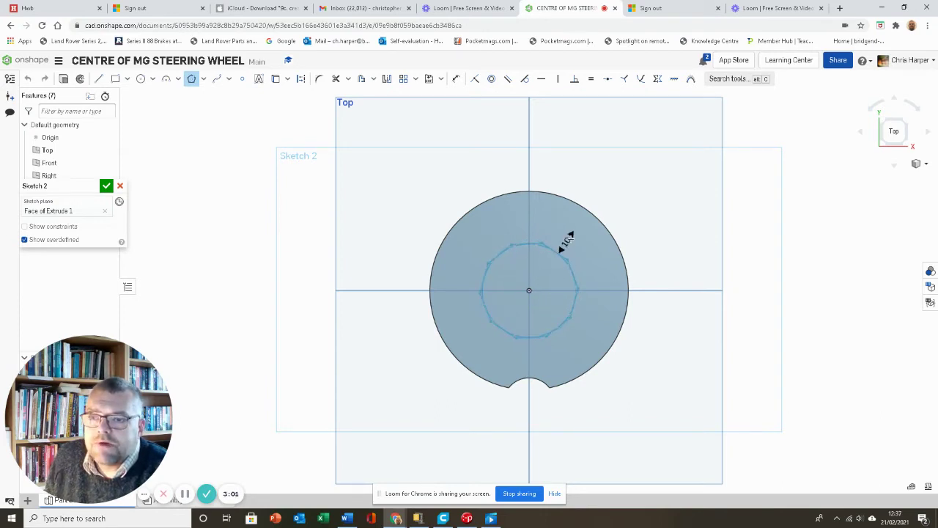
{"action": "key", "text": "Up"}
{"action": "key", "text": "Up"}
{"action": "key", "text": "Up"}
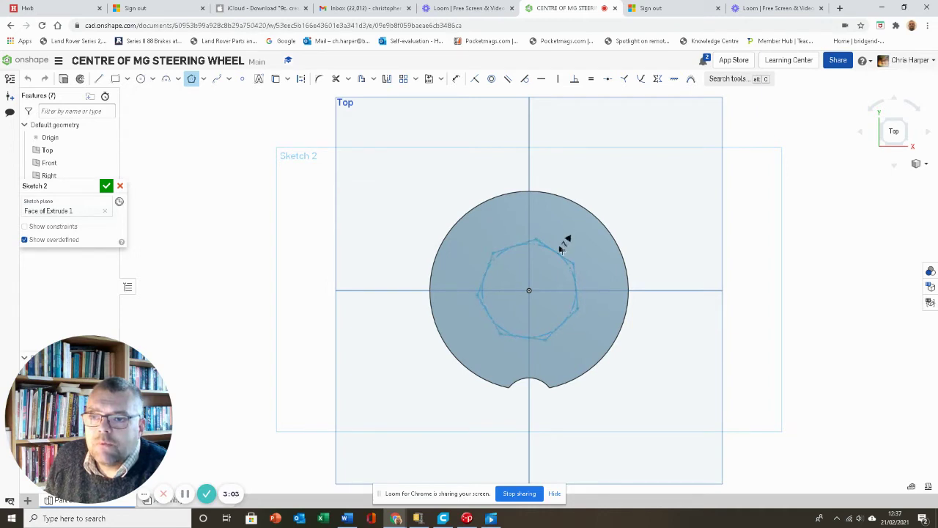
{"action": "key", "text": "Up"}
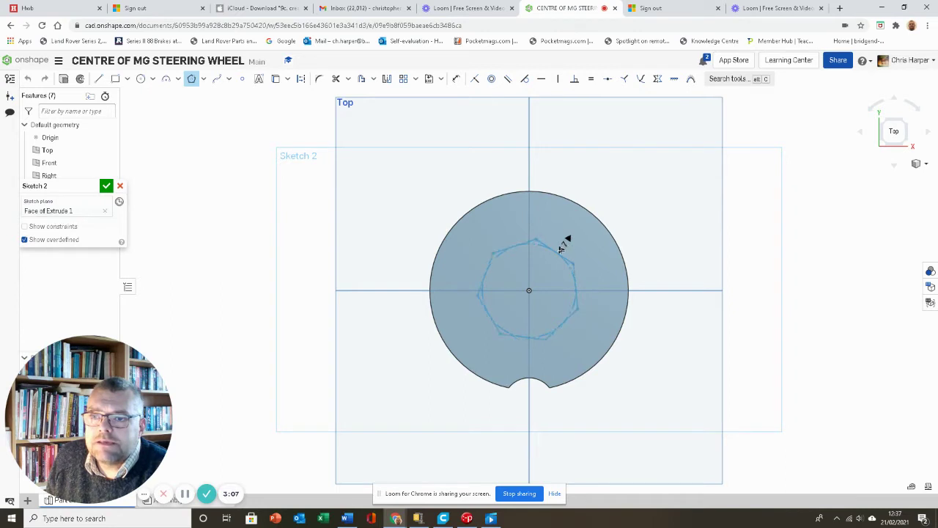
{"action": "key", "text": "Down"}
{"action": "key", "text": "Down"}
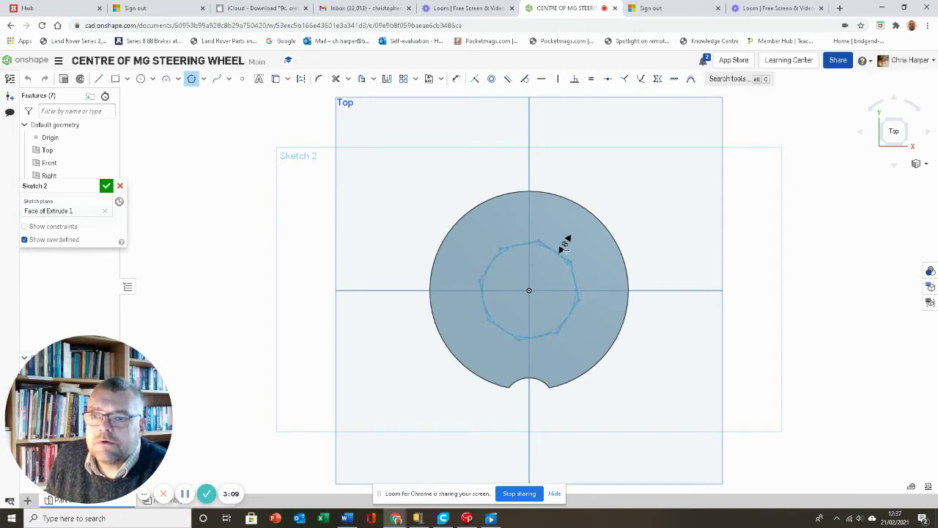
{"action": "left_click", "coordinate": [564, 247]}
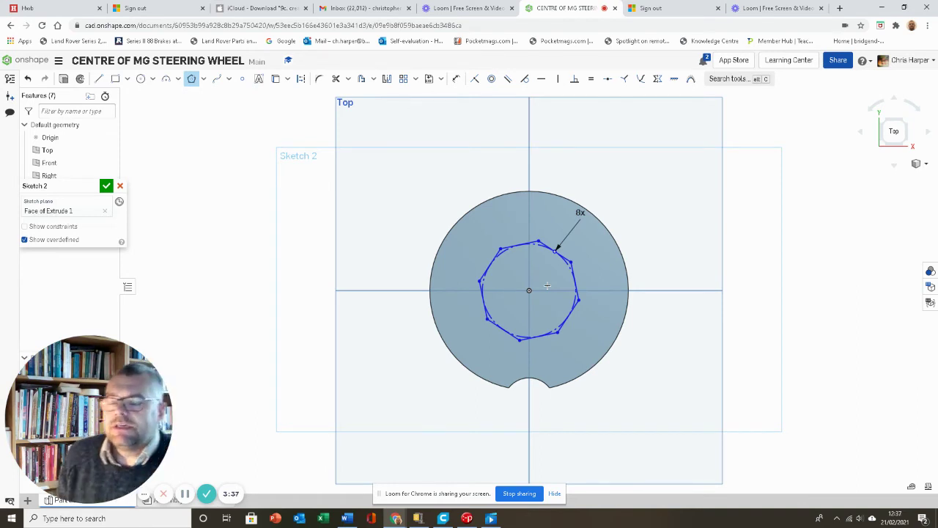
Dimension the octagon's inner construction circle to a 51 mm diameter and finish the sketch.
{"action": "left_click", "coordinate": [456, 78]}
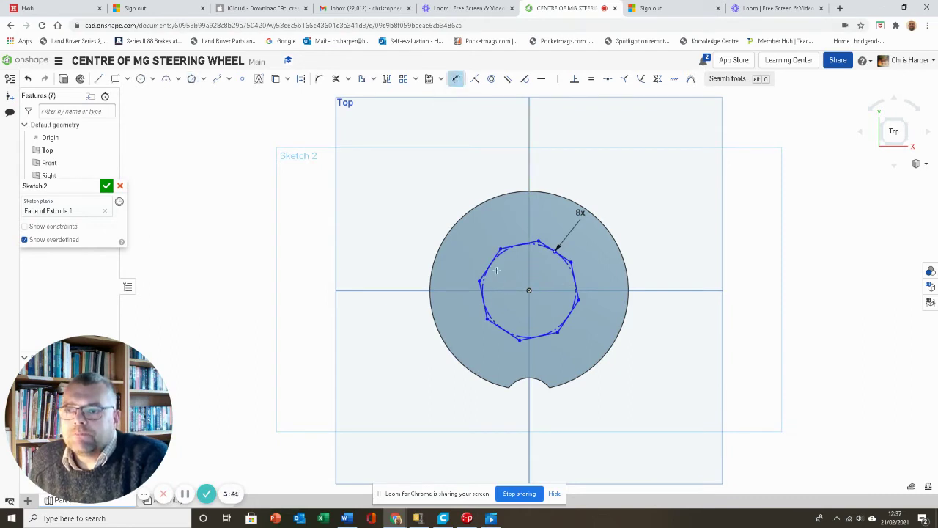
{"action": "left_click", "coordinate": [498, 255]}
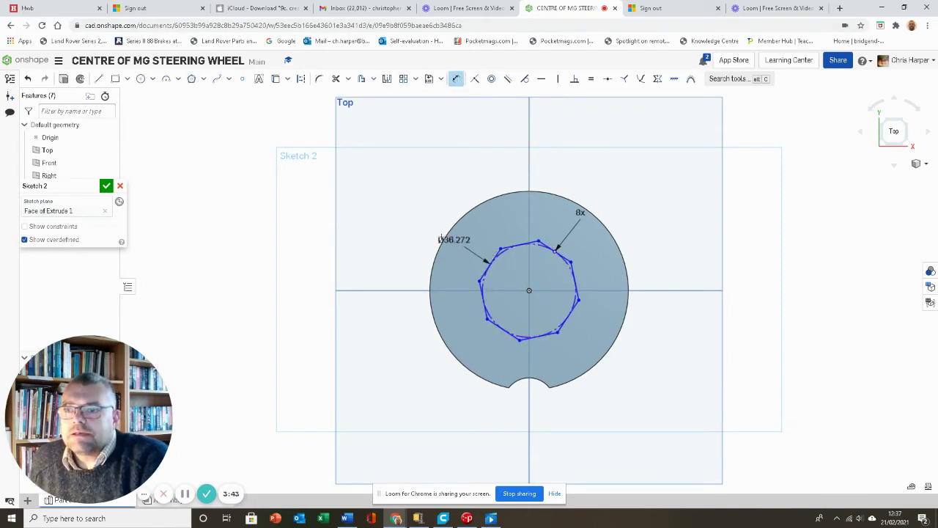
{"action": "left_click", "coordinate": [364, 221]}
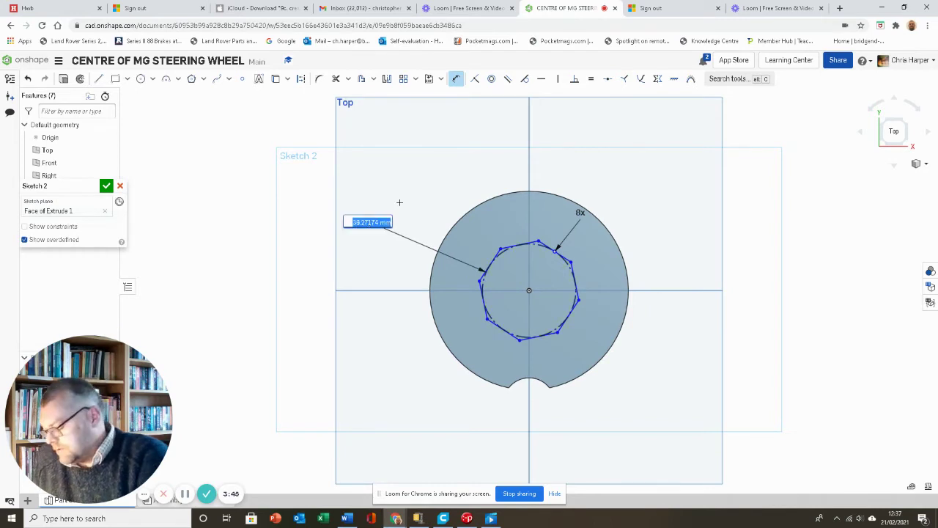
{"action": "type", "text": "51"}
{"action": "key", "text": "Return"}
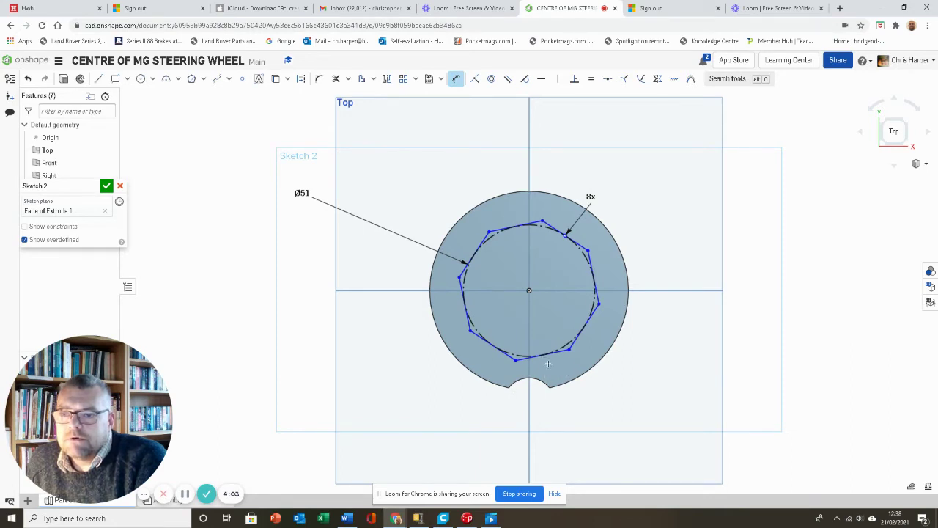
{"action": "left_click", "coordinate": [106, 186]}
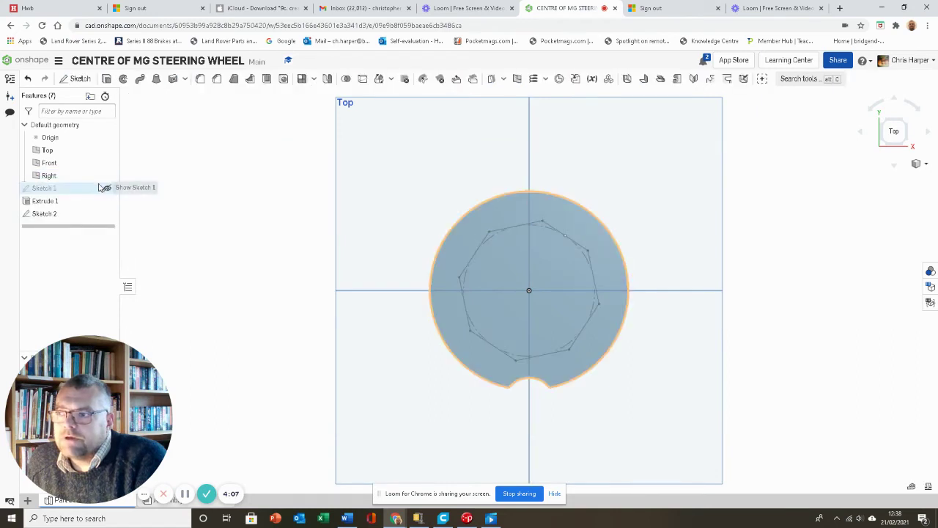
{"action": "double_click", "coordinate": [60, 192]}
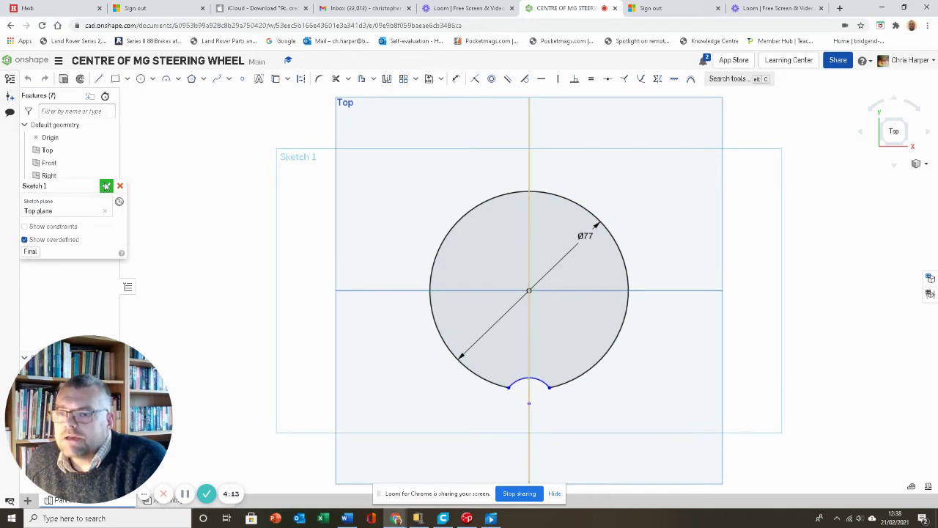
{"action": "left_click", "coordinate": [107, 186]}
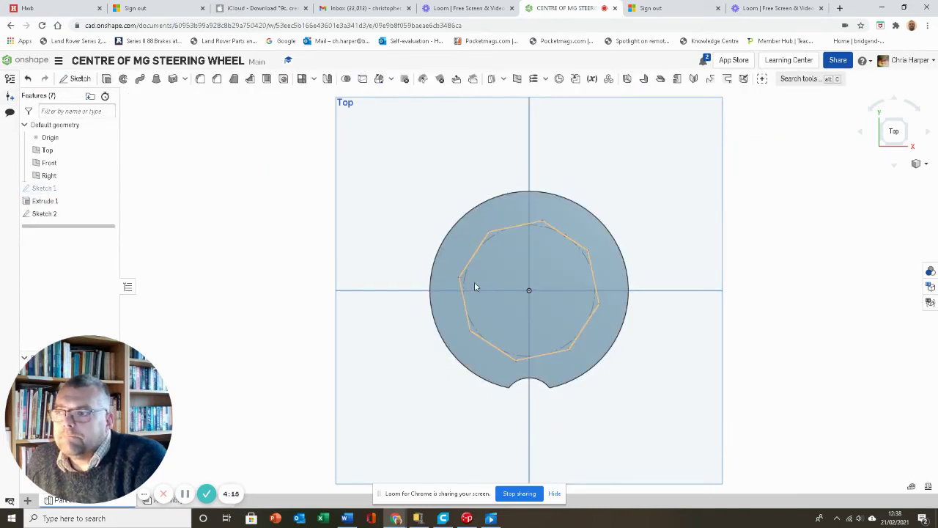
Cut the octagon region 3 mm deep into the disc's top face with a blind Extrude set to Remove.
{"action": "right_click_drag", "start_coordinate": [312, 390], "coordinate": [317, 340]}
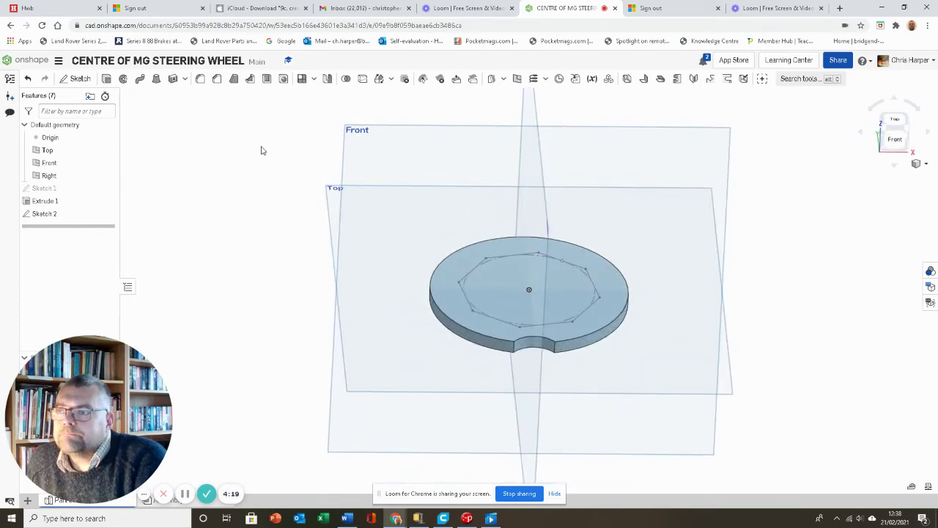
{"action": "left_click", "coordinate": [106, 79]}
{"action": "left_click", "coordinate": [493, 271]}
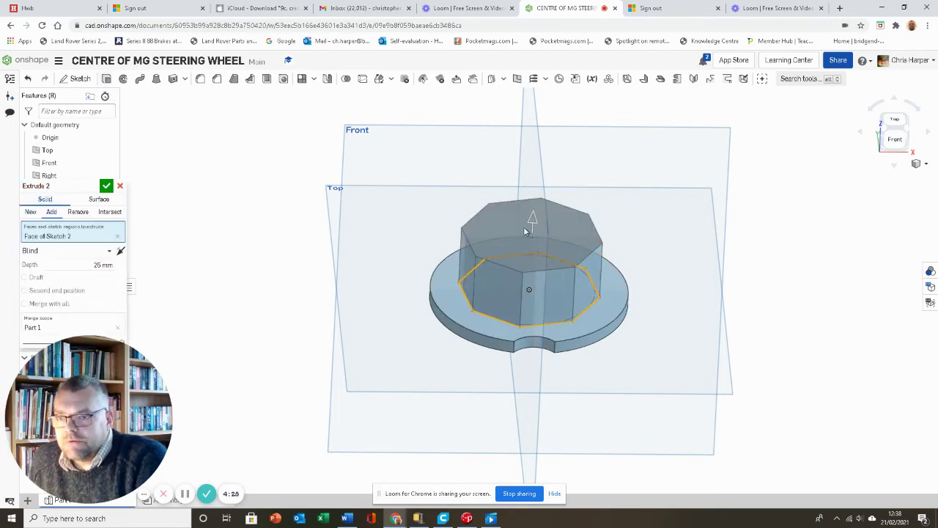
{"action": "left_click", "coordinate": [120, 251]}
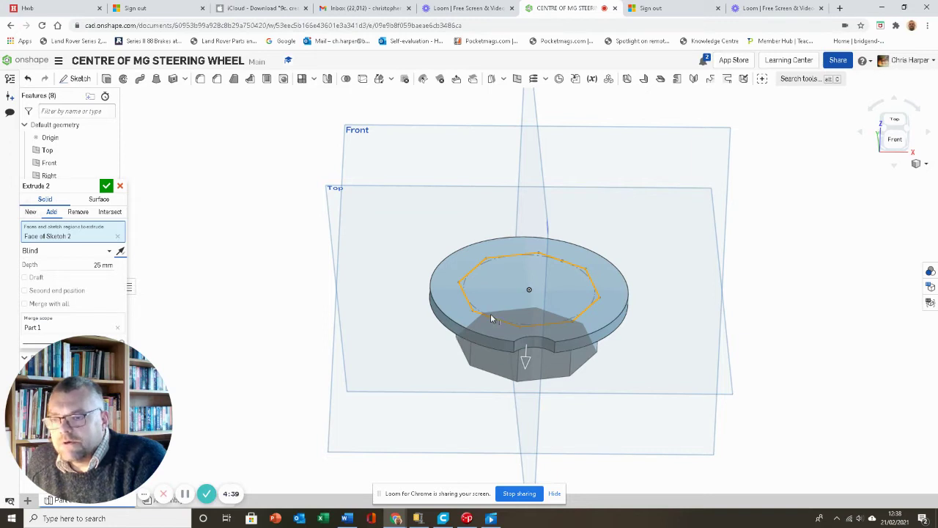
{"action": "left_click", "coordinate": [92, 265]}
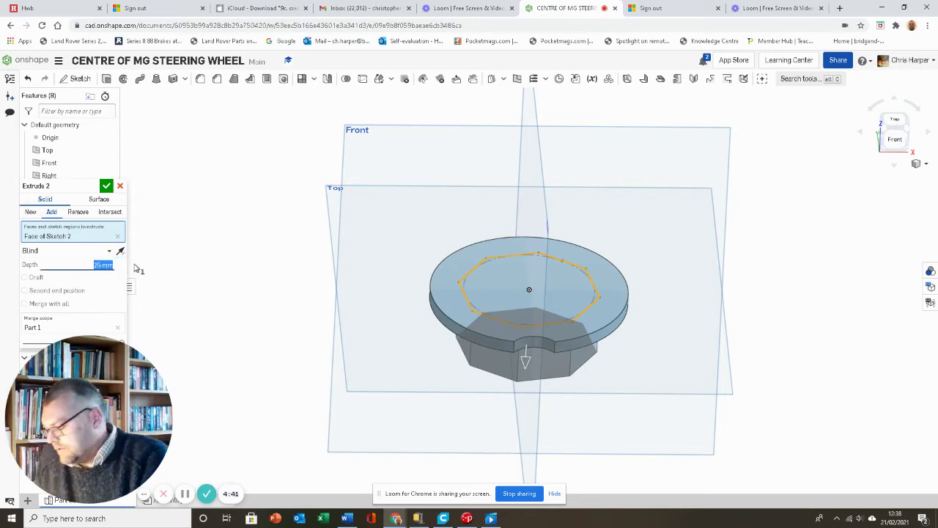
{"action": "type", "text": "3"}
{"action": "key", "text": "Return"}
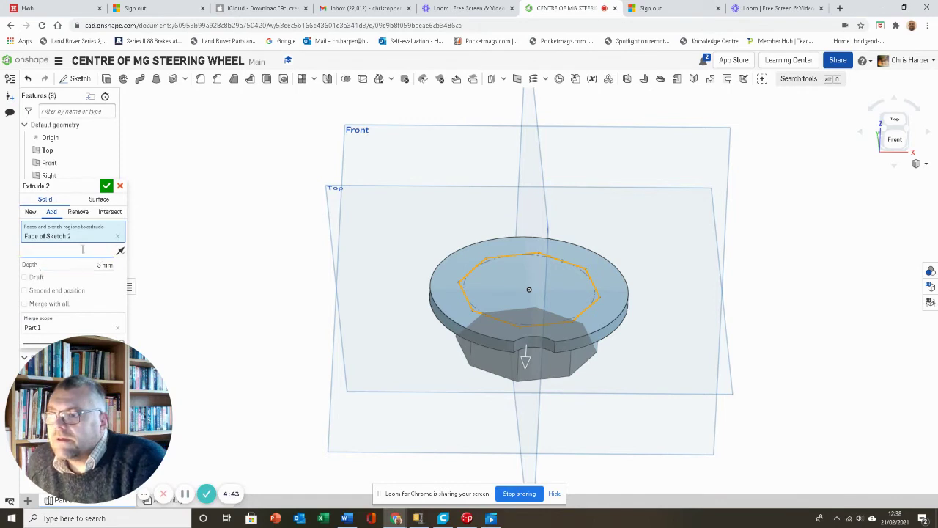
{"action": "left_click", "coordinate": [78, 212]}
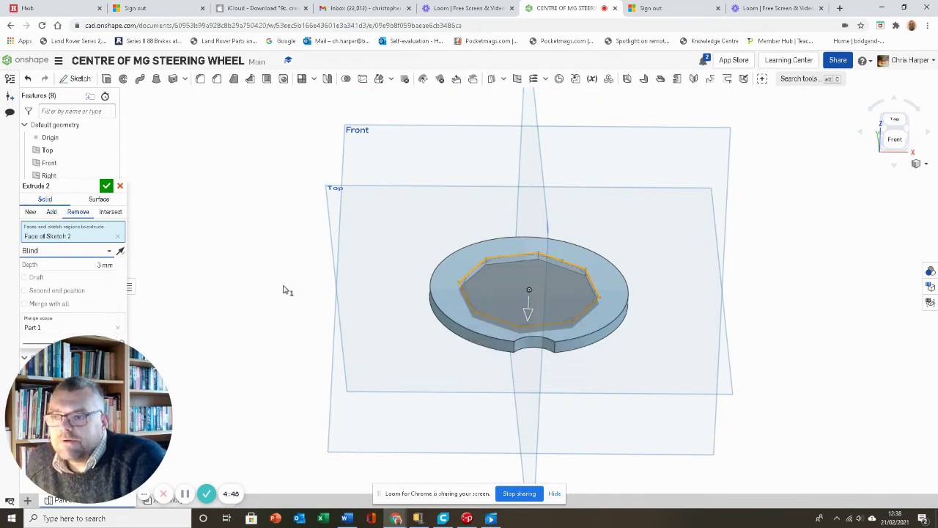
{"action": "left_click", "coordinate": [105, 186]}
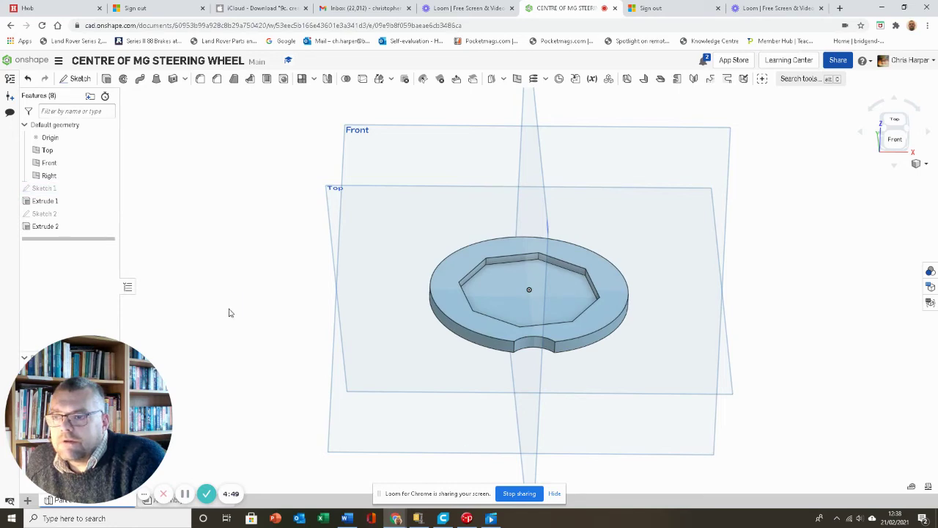
Fillet the disc's upper outer edge with a 2 mm radius.
{"action": "right_click_drag", "start_coordinate": [230, 312], "coordinate": [264, 315]}
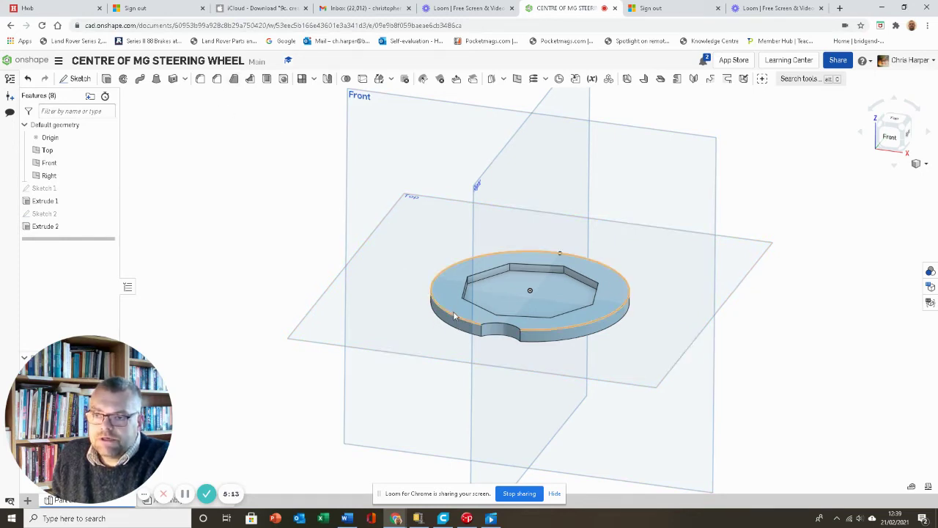
{"action": "left_click", "coordinate": [199, 79]}
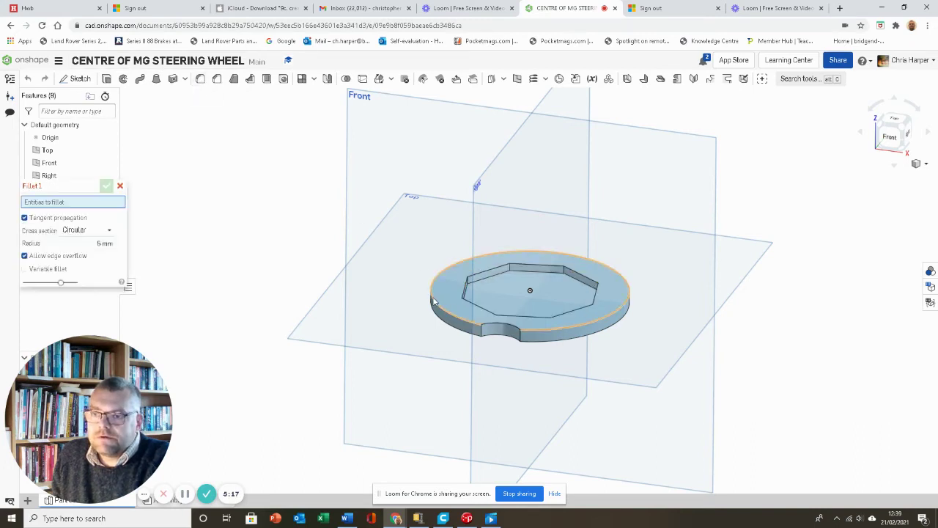
{"action": "left_click", "coordinate": [434, 303]}
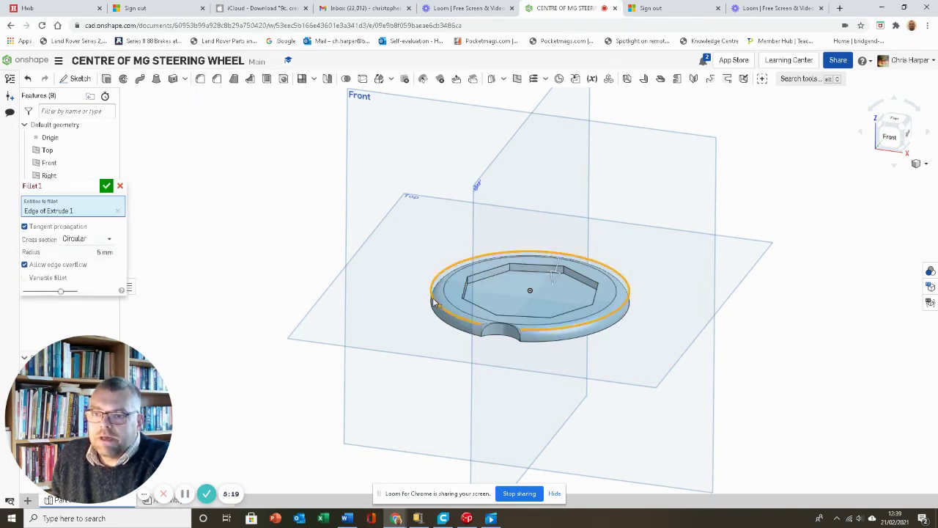
{"action": "left_click", "coordinate": [94, 253]}
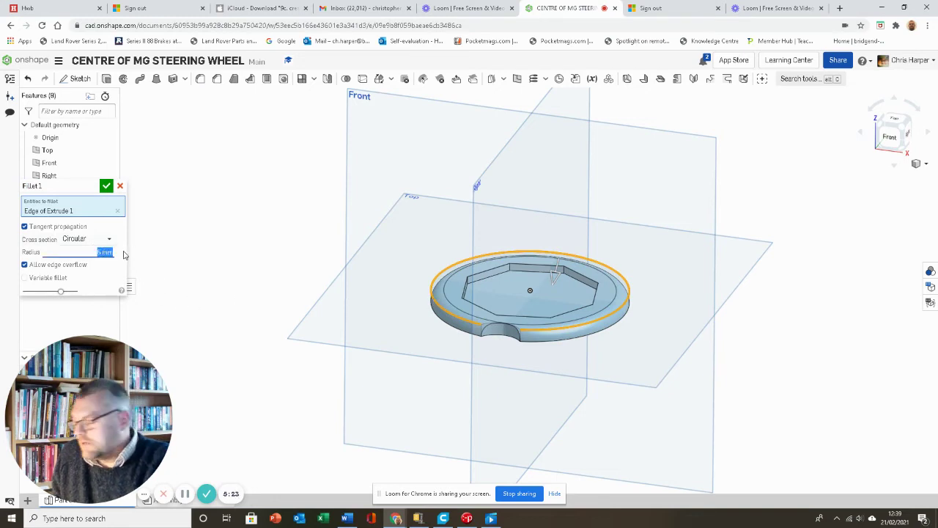
{"action": "type", "text": "2"}
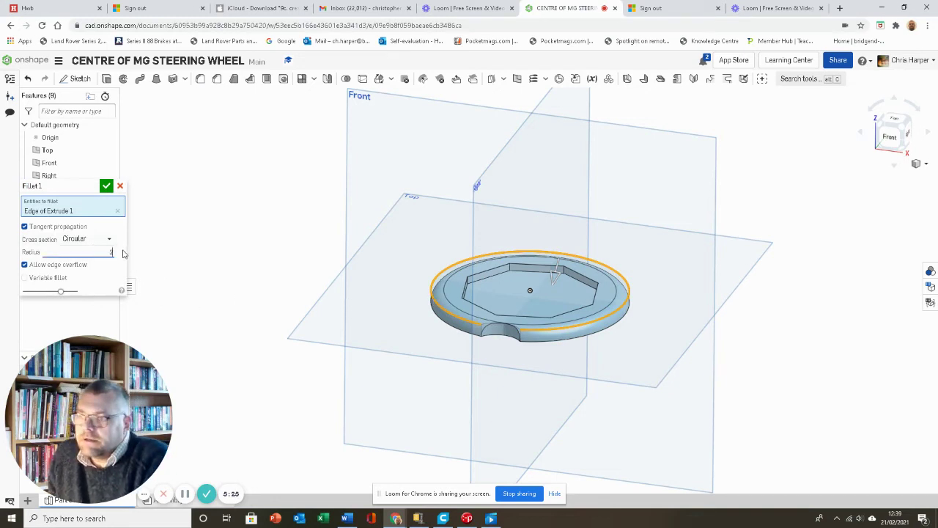
{"action": "key", "text": "Return"}
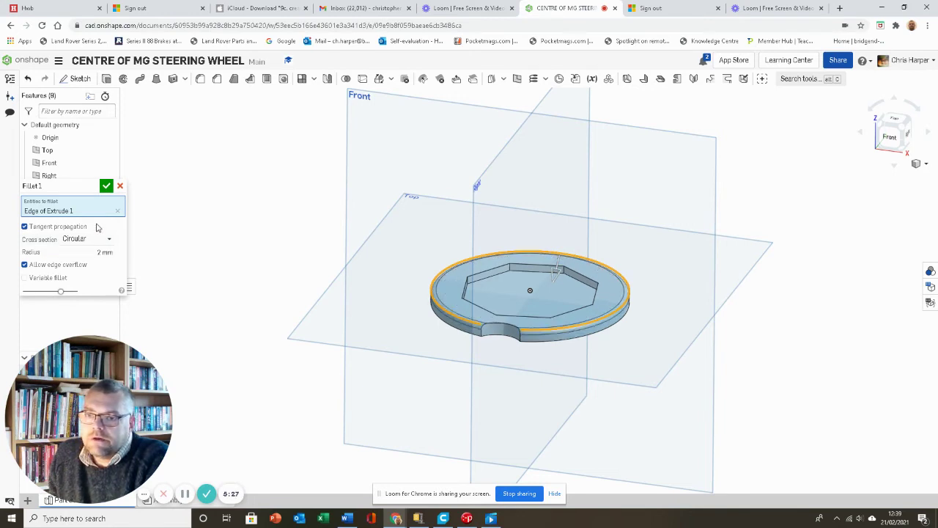
{"action": "left_click", "coordinate": [106, 186]}
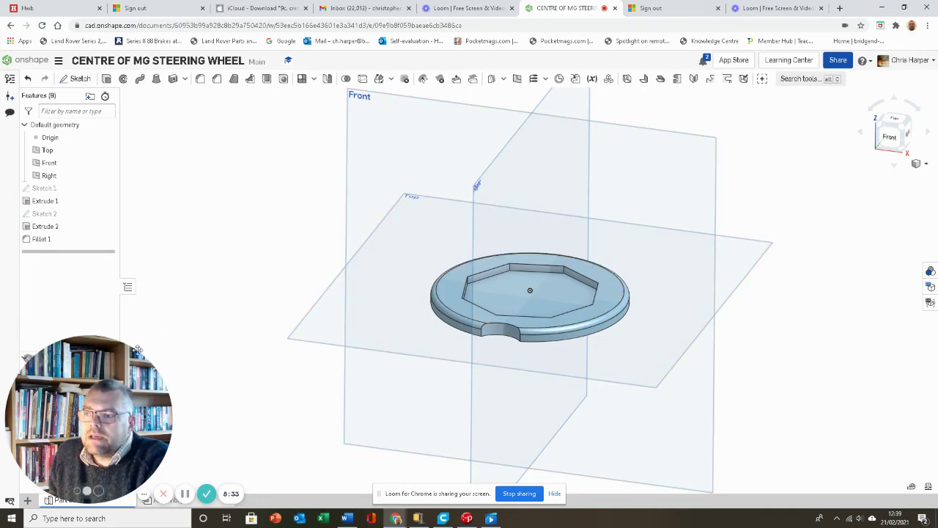
Open the export settings for Part 1 and select the whole default file name for replacement.
{"action": "mouse_move", "coordinate": [126, 372]}
{"action": "left_click_drag", "start_coordinate": [126, 373], "coordinate": [210, 351]}
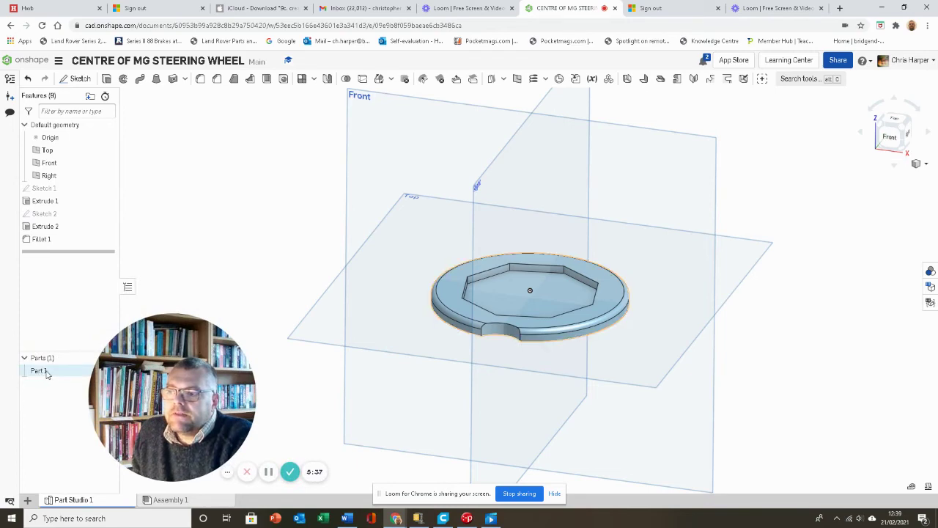
{"action": "right_click", "coordinate": [48, 373]}
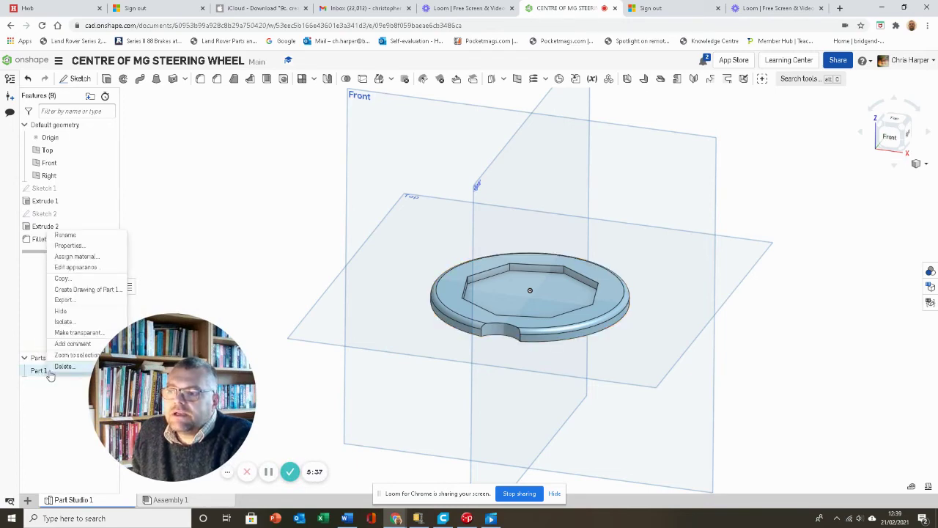
{"action": "left_click", "coordinate": [77, 302]}
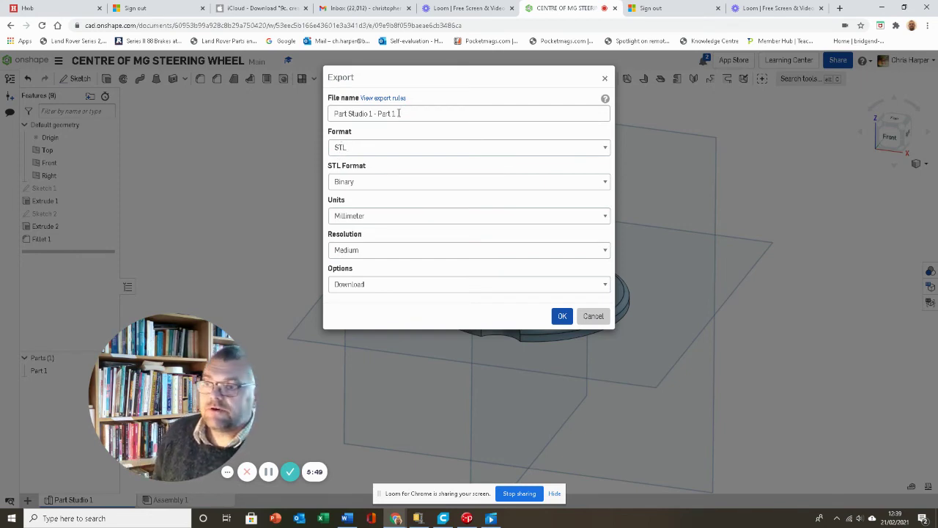
{"action": "left_click_drag", "start_coordinate": [399, 113], "coordinate": [254, 132]}
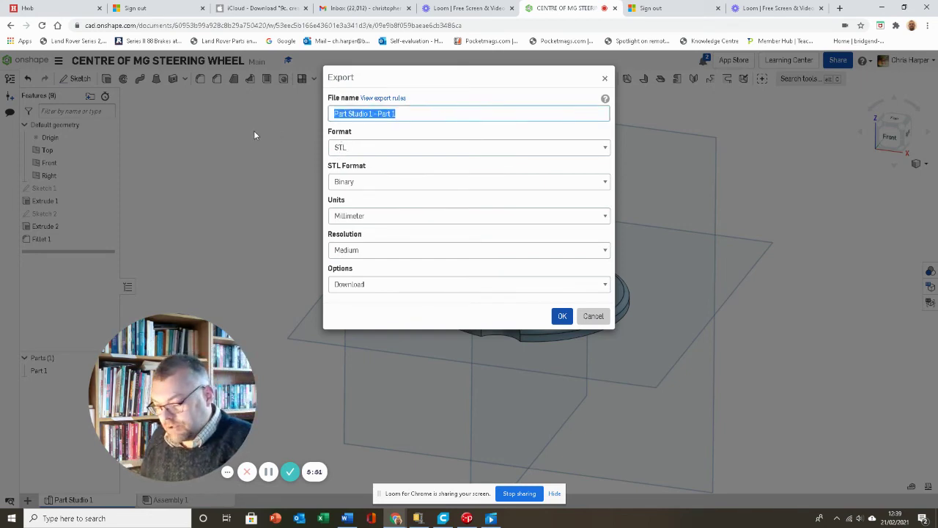
{"action": "type", "text": "B"}
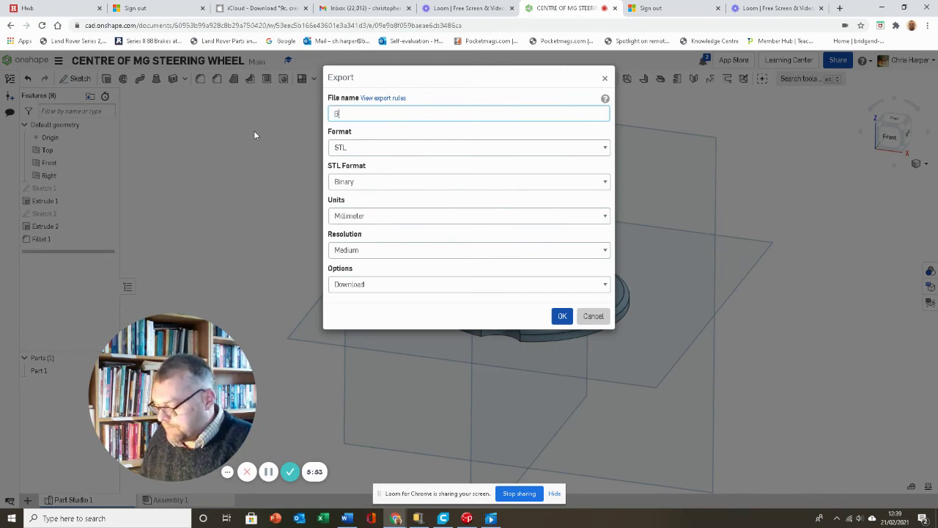
{"action": "type", "text": "OSS"}
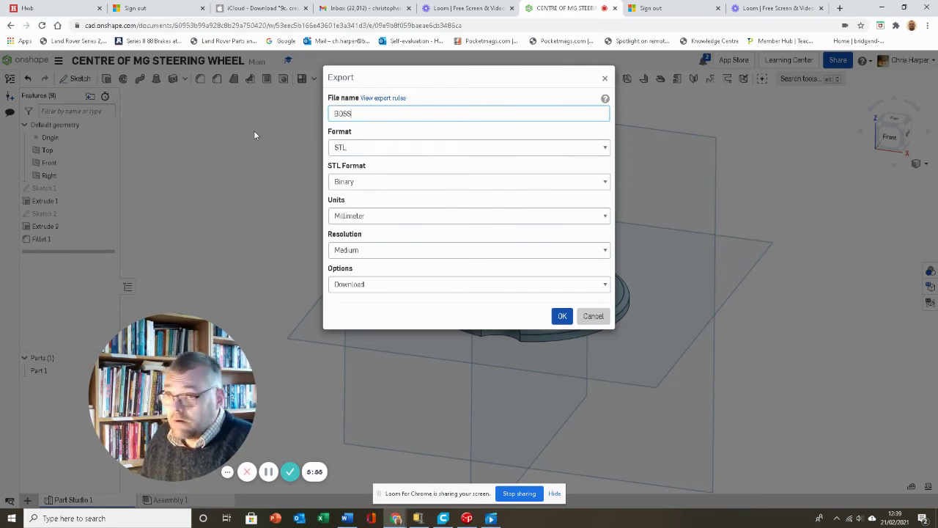
{"action": "key", "text": "BackSpace"}
{"action": "key", "text": "BackSpace"}
{"action": "key", "text": "BackSpace"}
{"action": "key", "text": "BackSpace"}
Name the export STEERING WHEEL BOSS, download it as a binary STL in millimetres, and close the Print 3D preview.
{"action": "type", "text": "ST"}
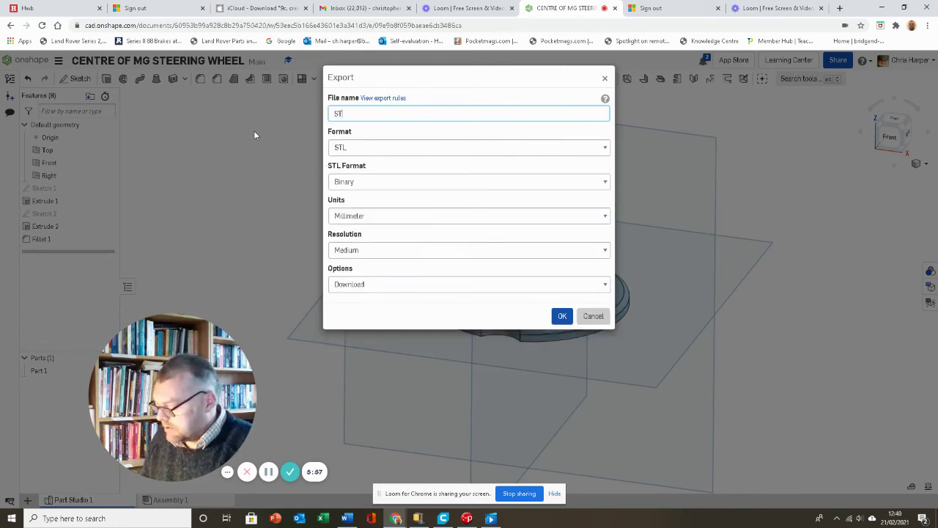
{"action": "type", "text": "EERING WHEEL"}
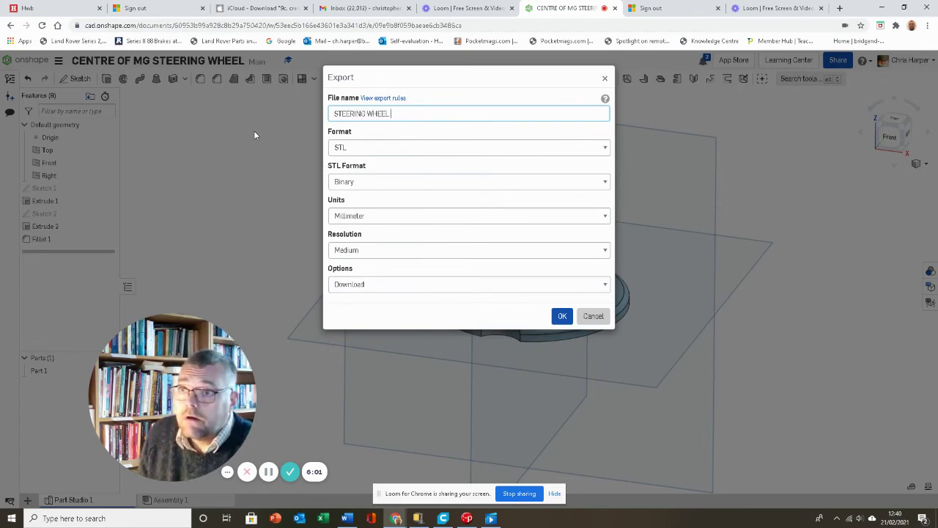
{"action": "type", "text": " BOSS"}
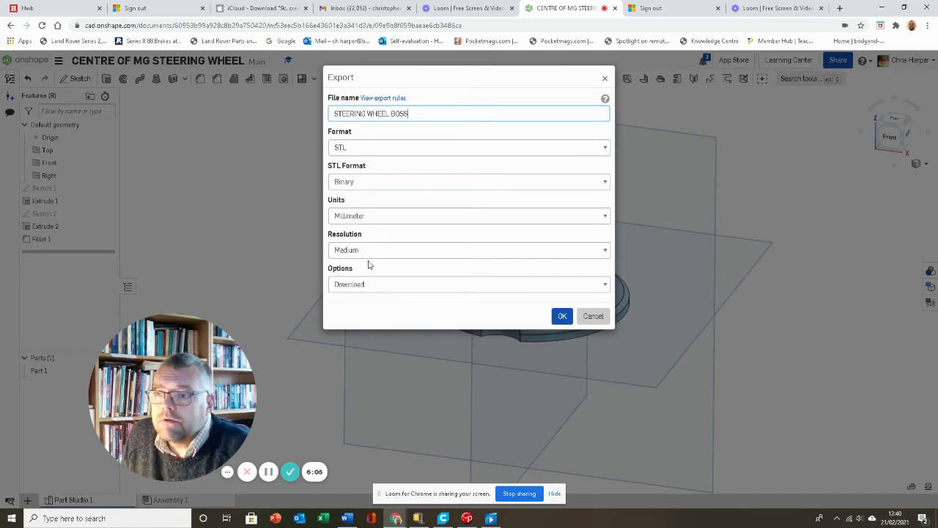
{"action": "left_click", "coordinate": [561, 316]}
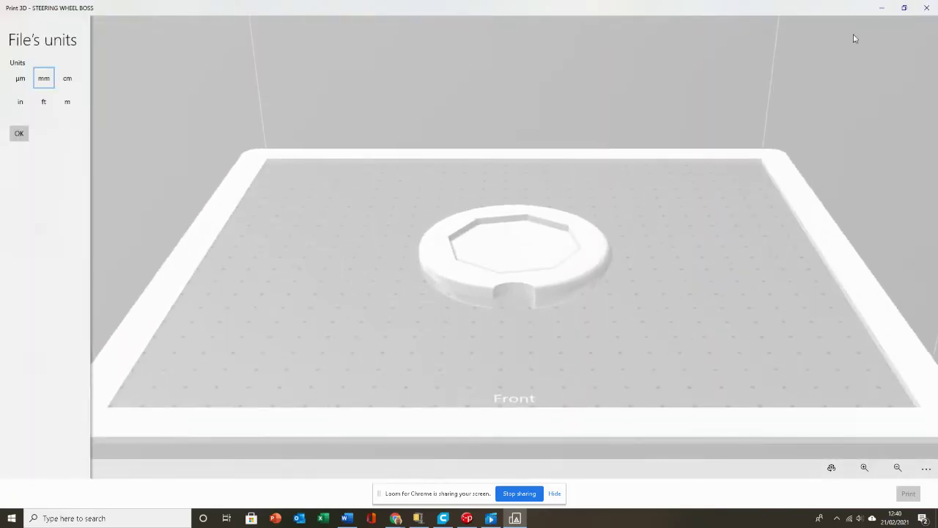
{"action": "left_click", "coordinate": [926, 8]}
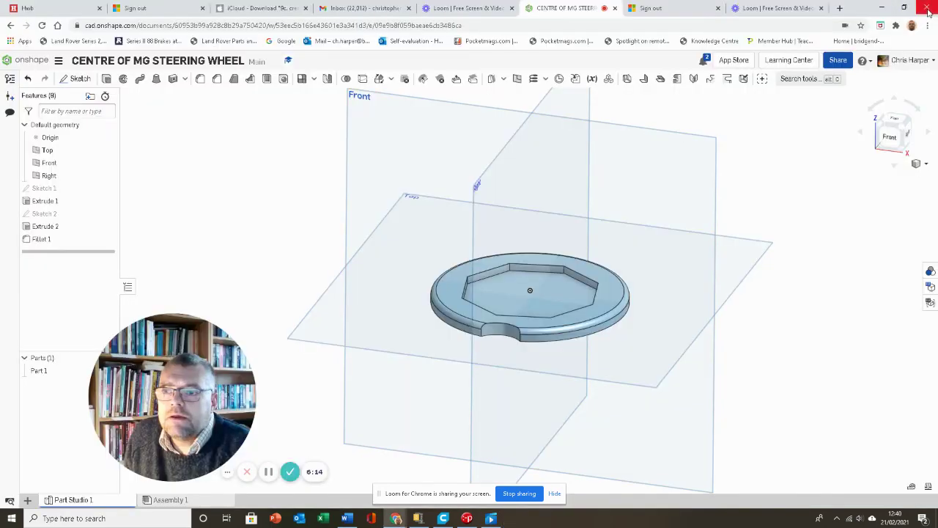
Switch to Ultimaker Cura and load the STEERING WHEEL BOSS model from the Downloads folder.
{"action": "left_click", "coordinate": [442, 519]}
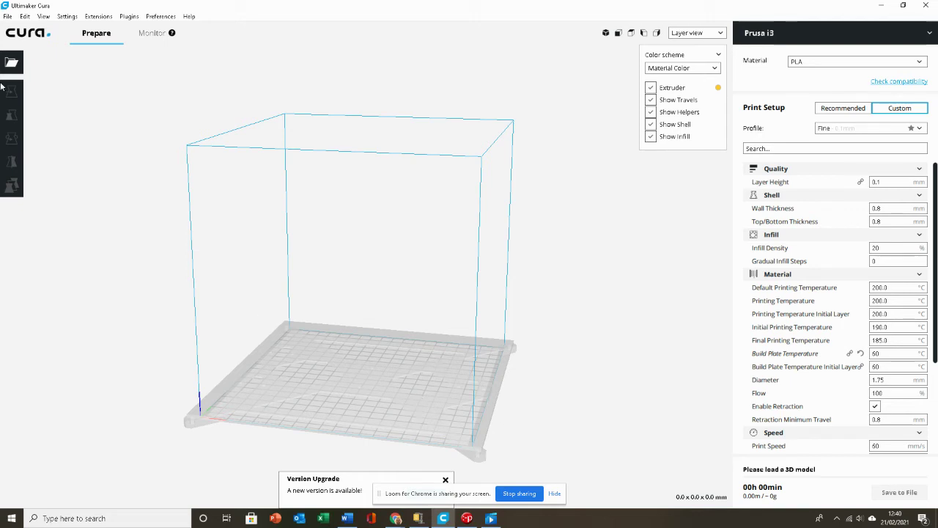
{"action": "left_click", "coordinate": [6, 16]}
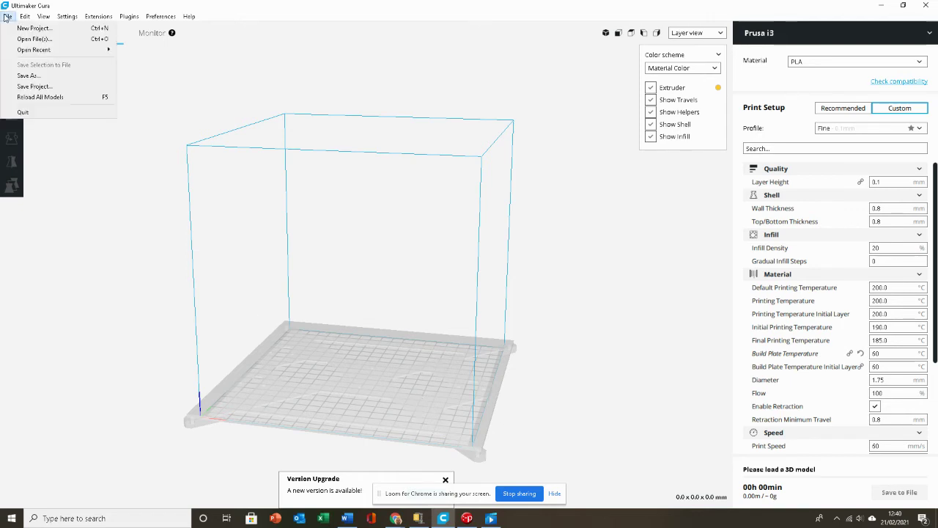
{"action": "left_click", "coordinate": [36, 35]}
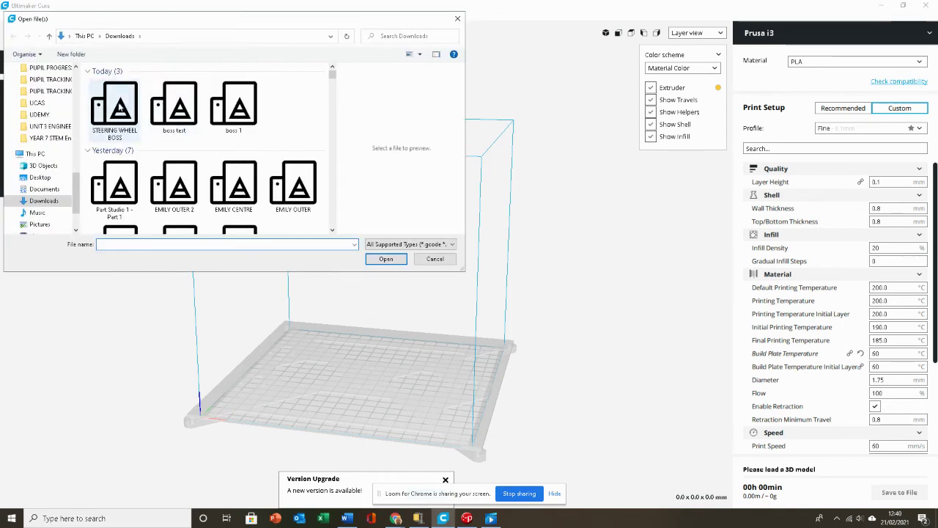
{"action": "left_click", "coordinate": [115, 110]}
{"action": "left_click", "coordinate": [386, 259]}
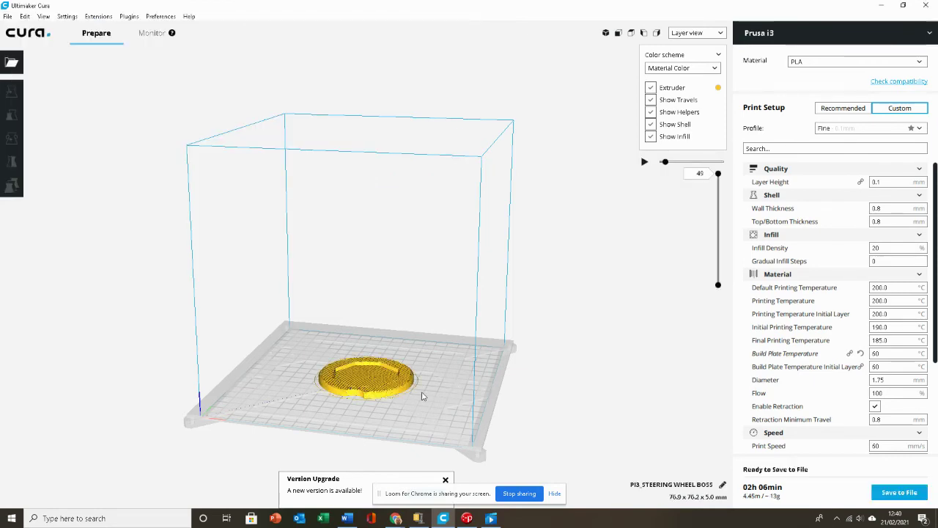
Review the sliced boss and its print settings, and save the G-code as PI3_STEERING WHEEL BOSS in the CURA TO PRUSA folder.
{"action": "right_click_drag", "start_coordinate": [421, 397], "coordinate": [372, 431]}
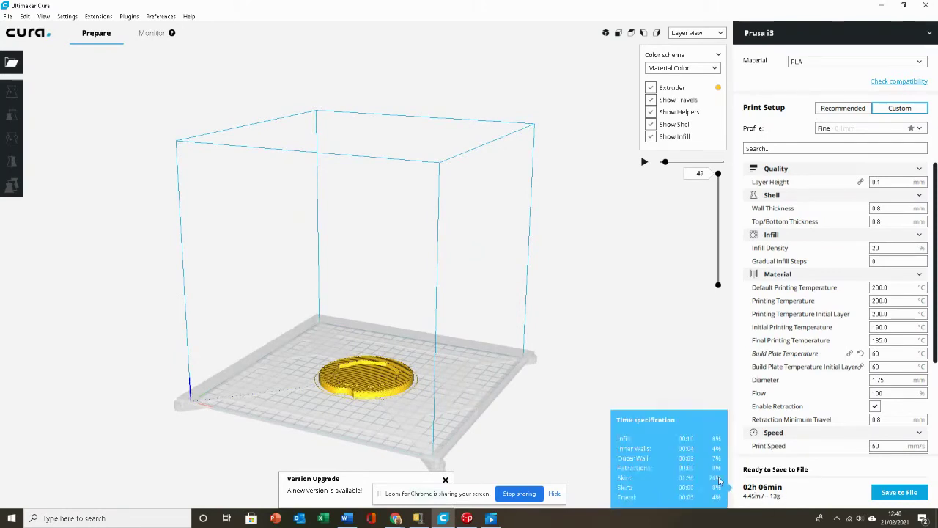
{"action": "right_click_drag", "start_coordinate": [345, 462], "coordinate": [339, 442]}
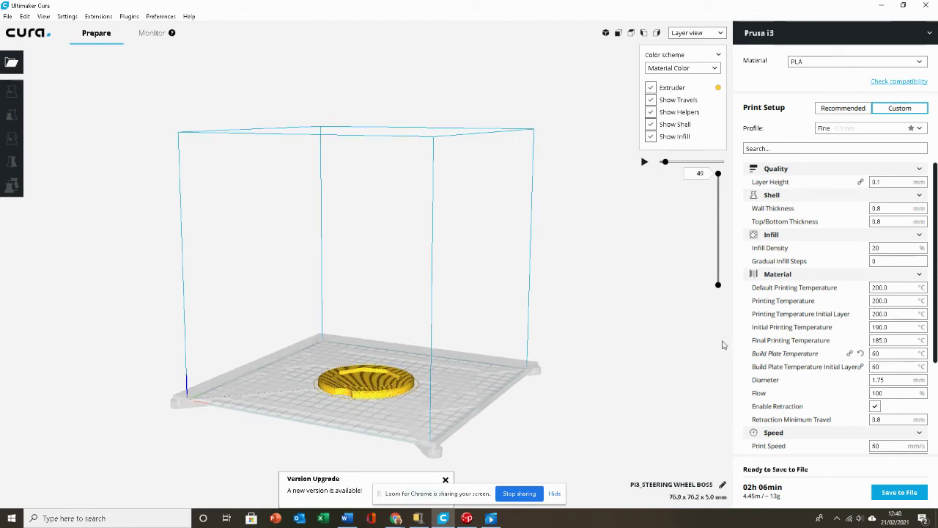
{"action": "mouse_move", "coordinate": [878, 232]}
{"action": "scroll", "coordinate": [873, 362], "scroll_direction": "down", "scroll_amount": 4}
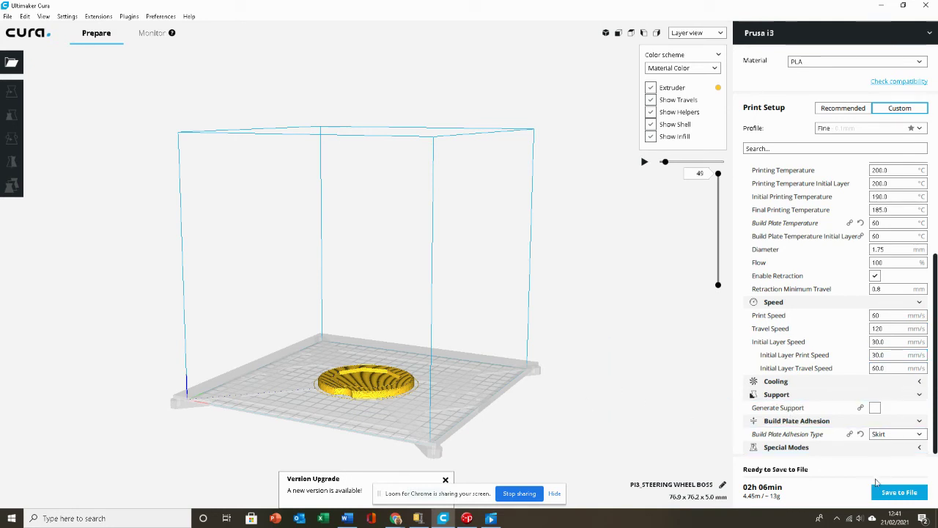
{"action": "left_click", "coordinate": [898, 493]}
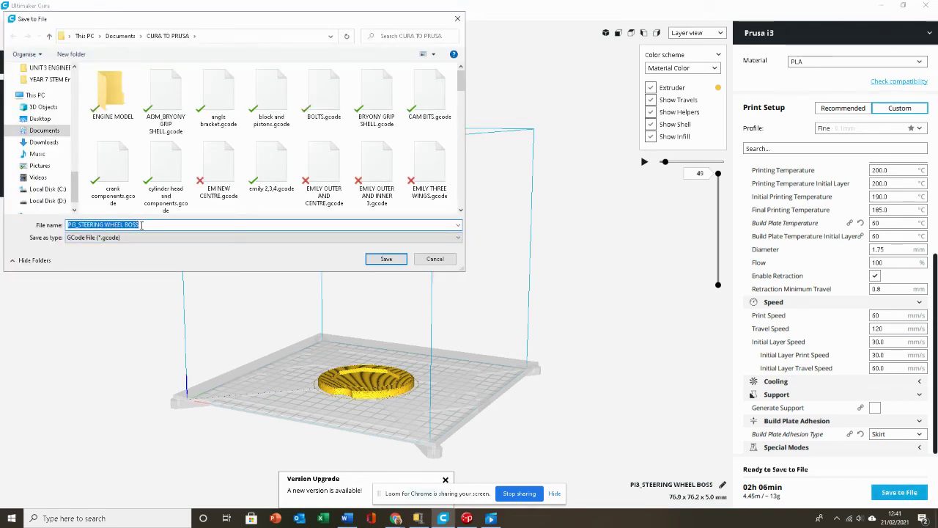
{"action": "left_click", "coordinate": [396, 263]}
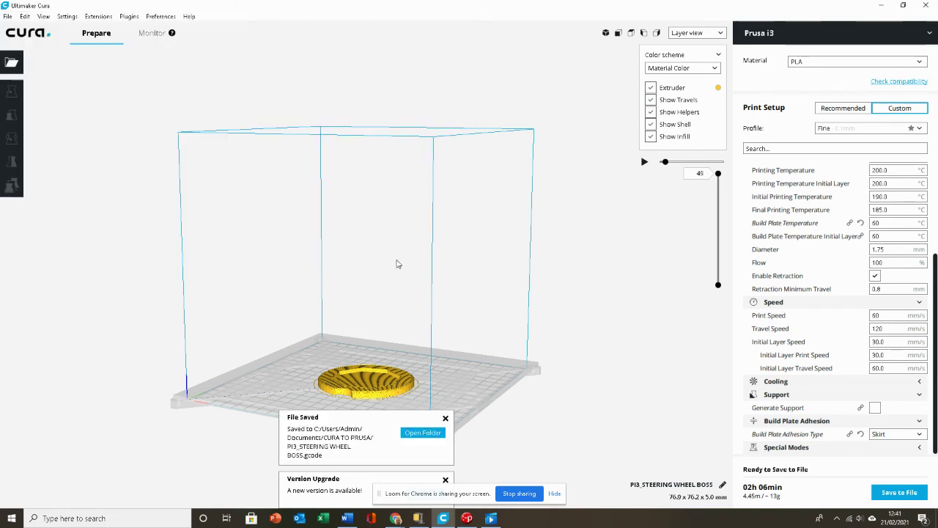
Switch to Pronterface to check the boss's print progress, minimise it and Cura, and show the Loom video library in the browser.
{"action": "left_click", "coordinate": [468, 519]}
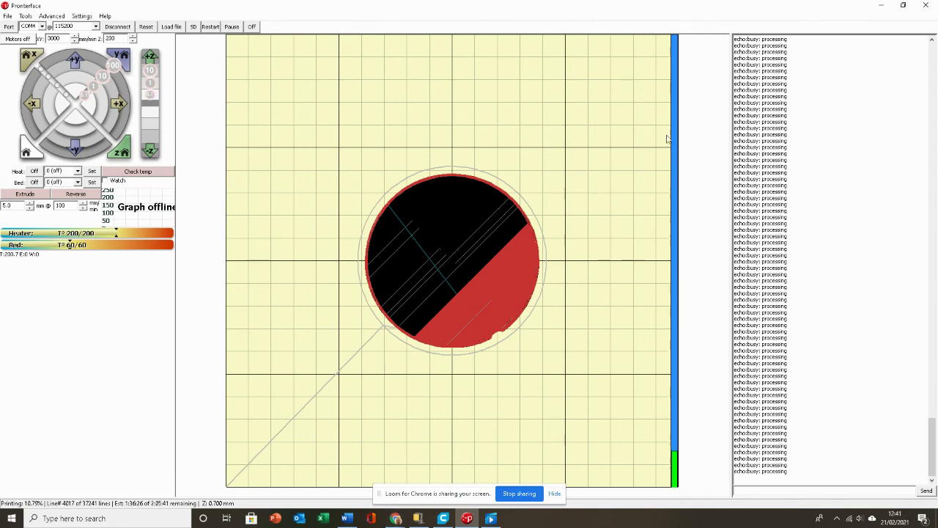
{"action": "left_click", "coordinate": [881, 5]}
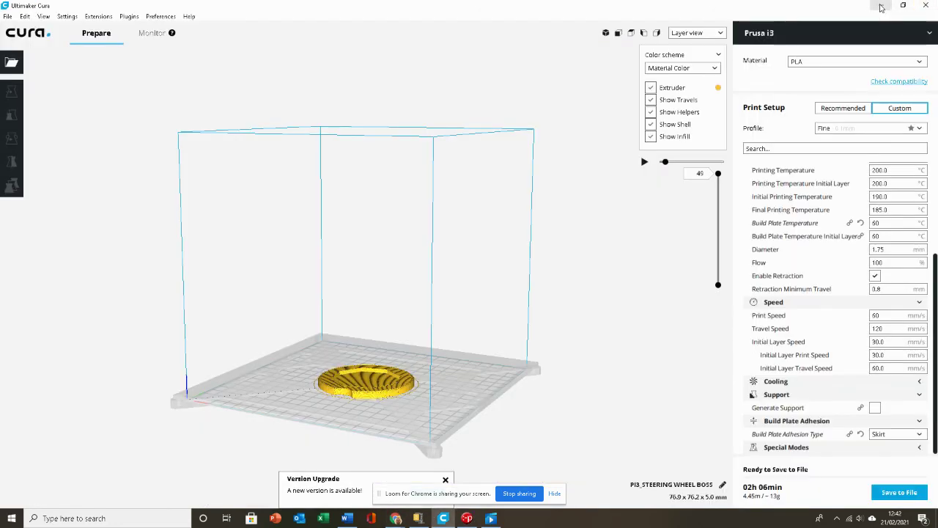
{"action": "left_click", "coordinate": [881, 7]}
{"action": "left_click", "coordinate": [766, 8]}
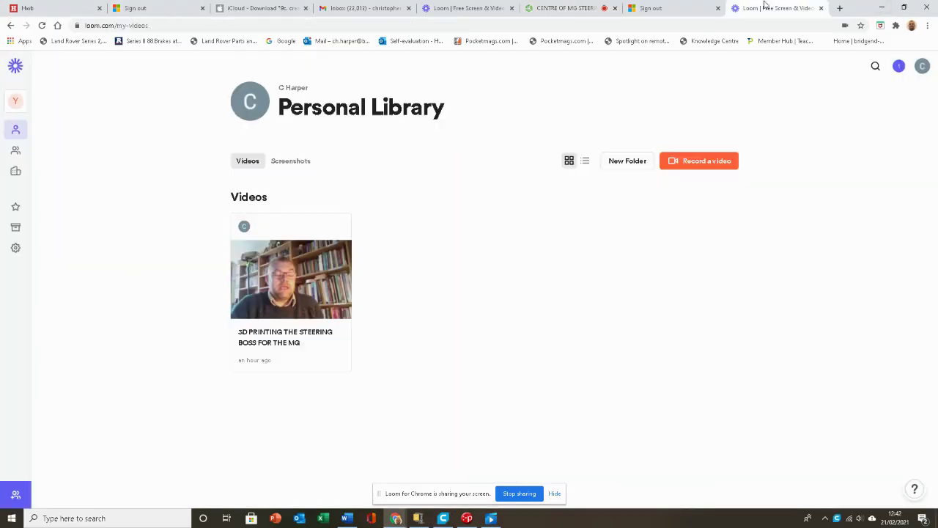